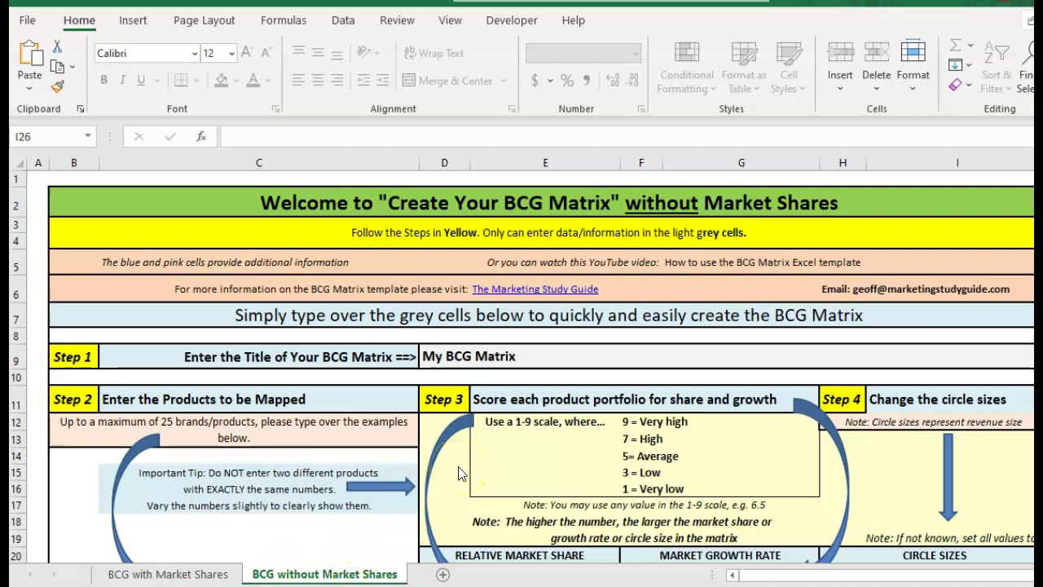
Step: Examine the scoring table and the colour BCG matrix on the sheet without market shares
scroll(540, 449, down, 2)
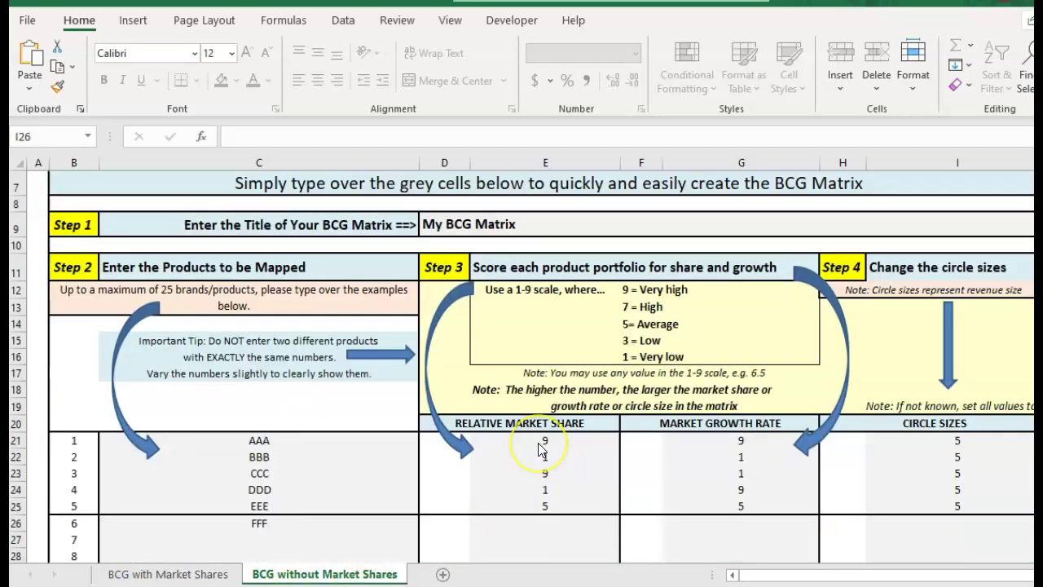
scroll(540, 449, down, 16)
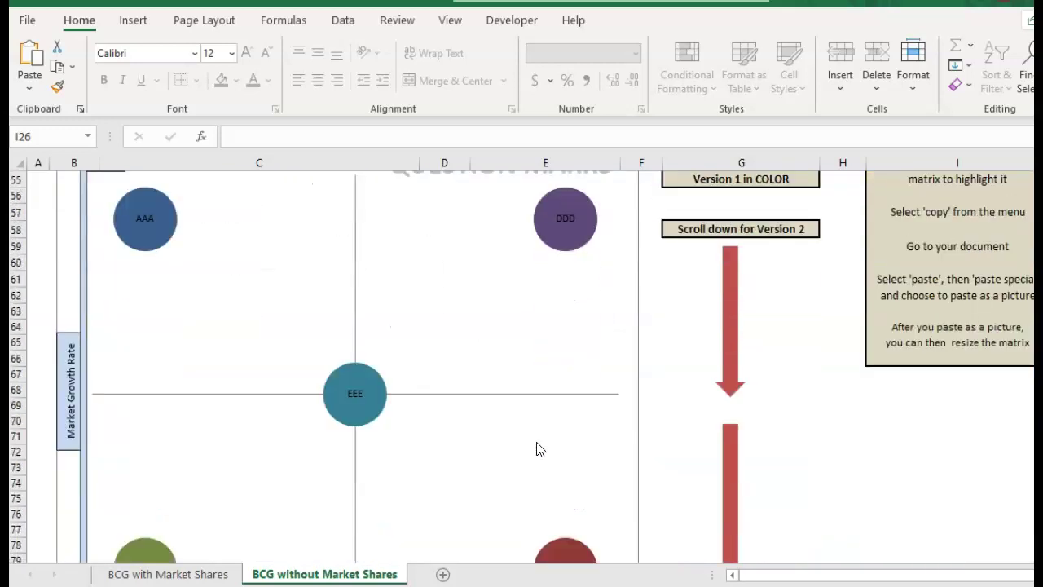
scroll(538, 449, up, 1)
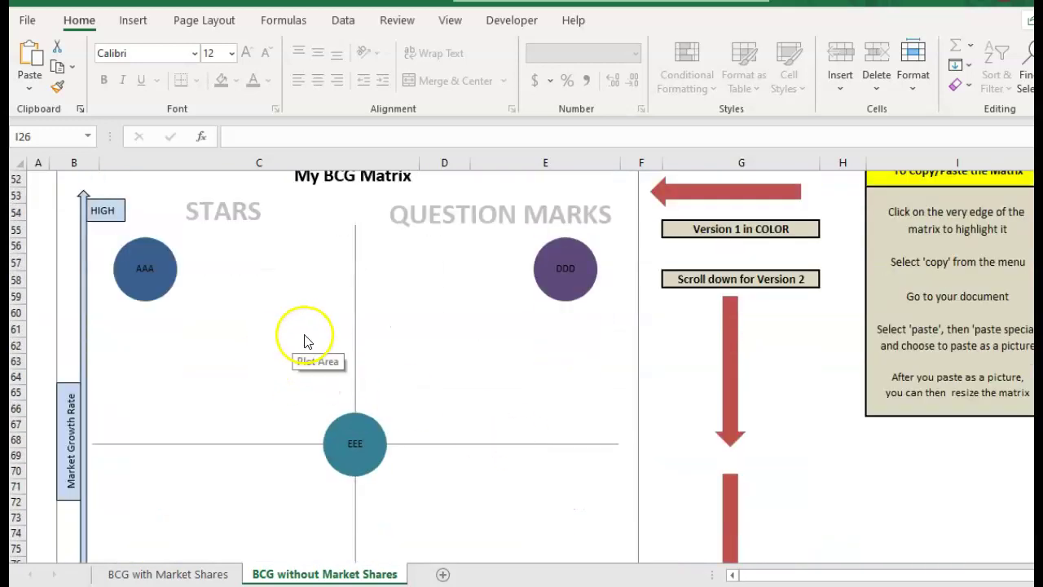
scroll(305, 337, down, 2)
scroll(305, 337, down, 1)
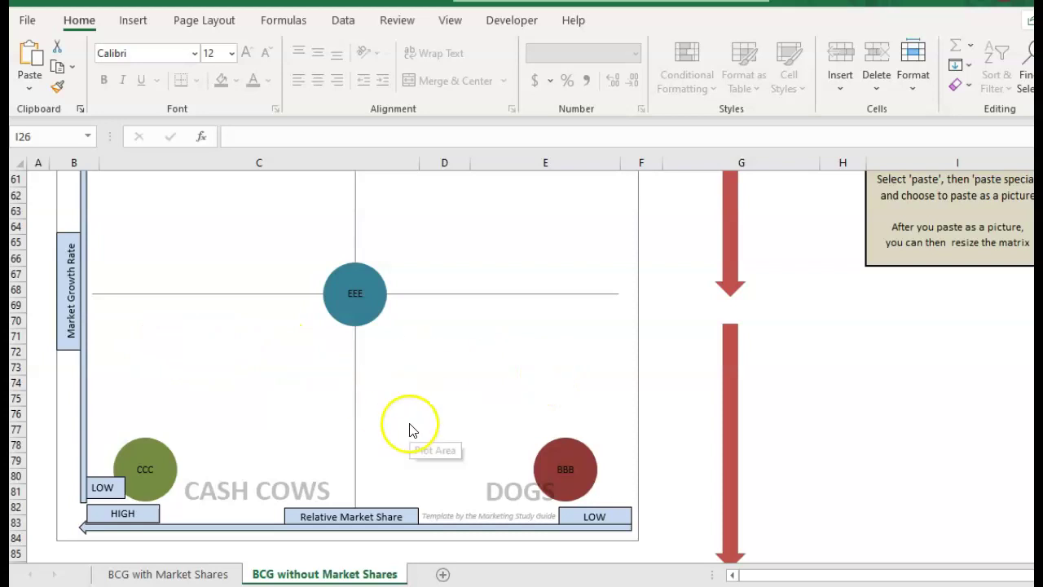
scroll(407, 427, up, 5)
scroll(410, 430, up, 15)
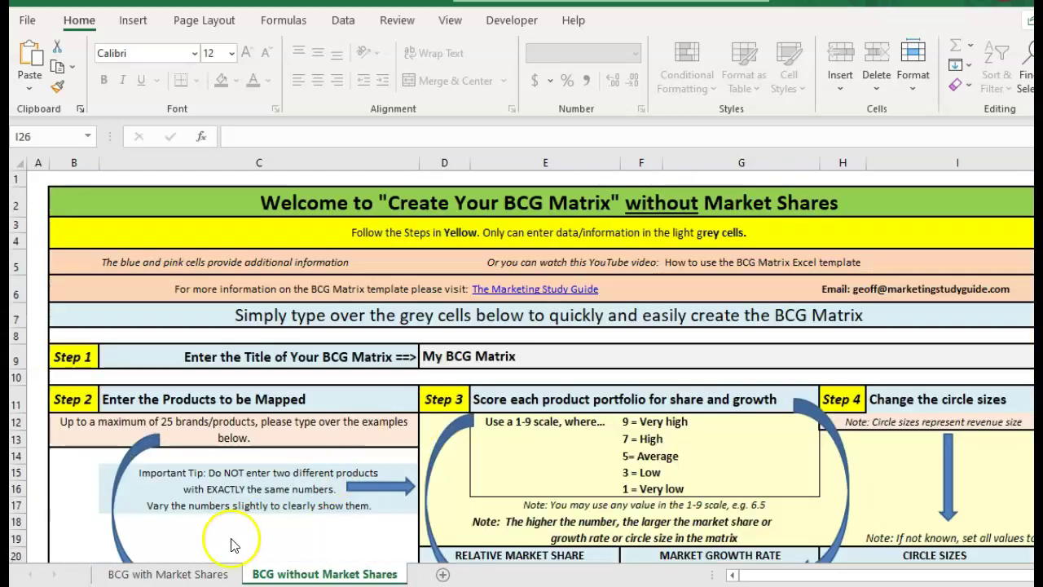
Step: Switch to the BCG with Market Shares sheet and review its input table and colour matrix
click(169, 574)
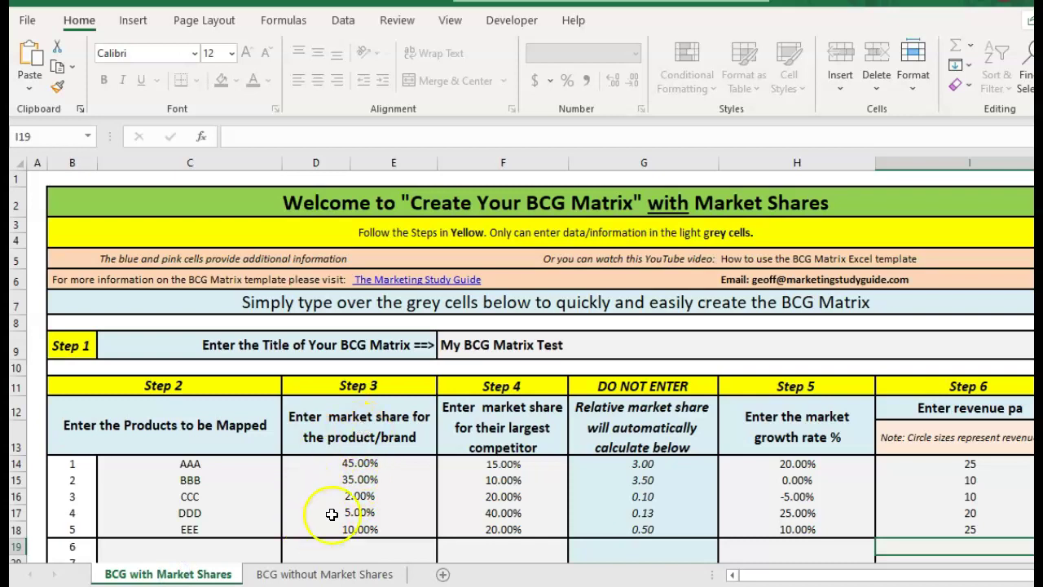
scroll(339, 505, down, 14)
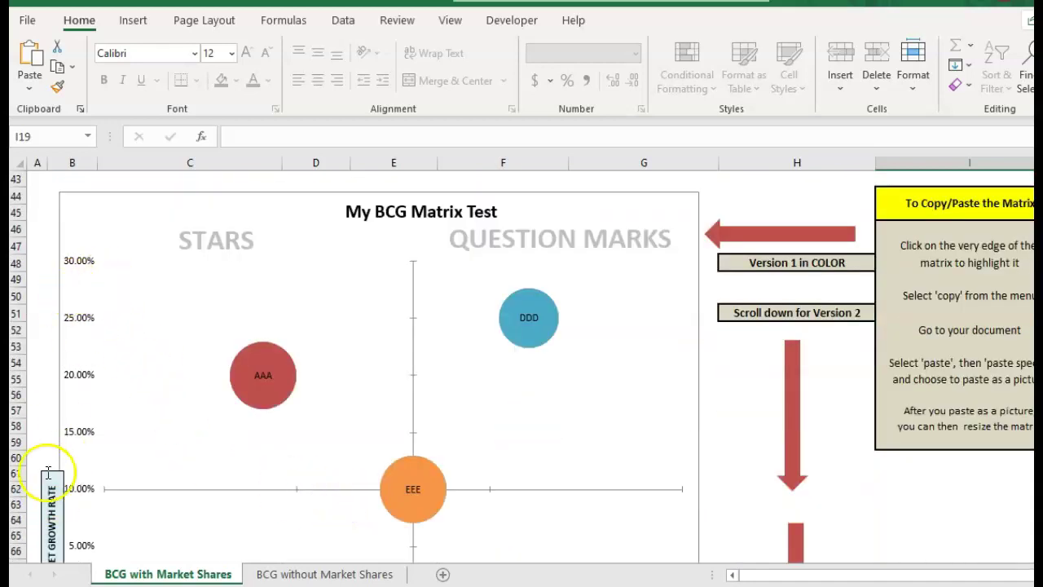
scroll(95, 417, down, 6)
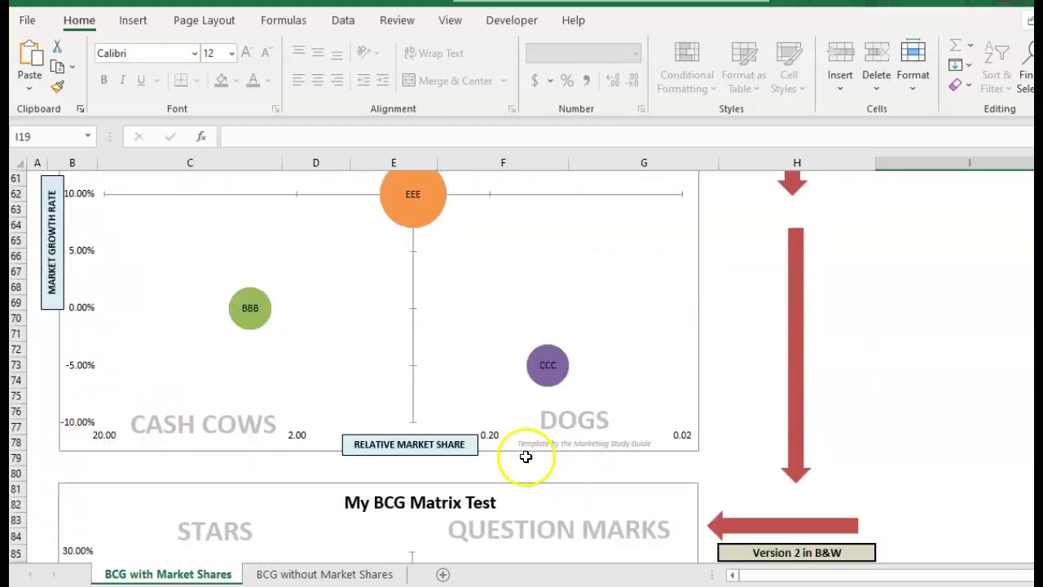
scroll(299, 430, up, 20)
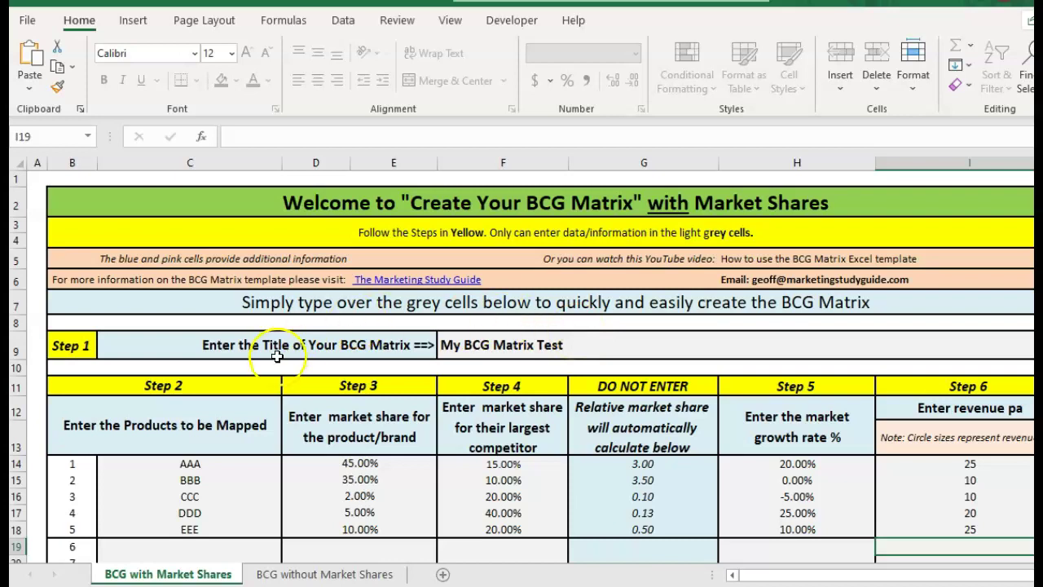
Step: Extend the Step 1 matrix title to read "My BCG Matrix Test for Me"
click(478, 345)
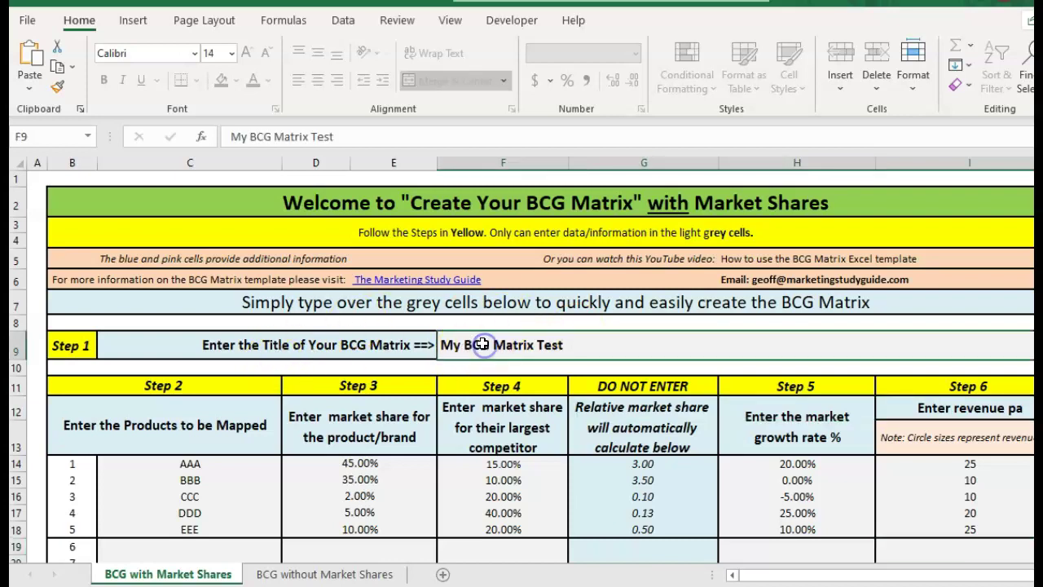
click(364, 139)
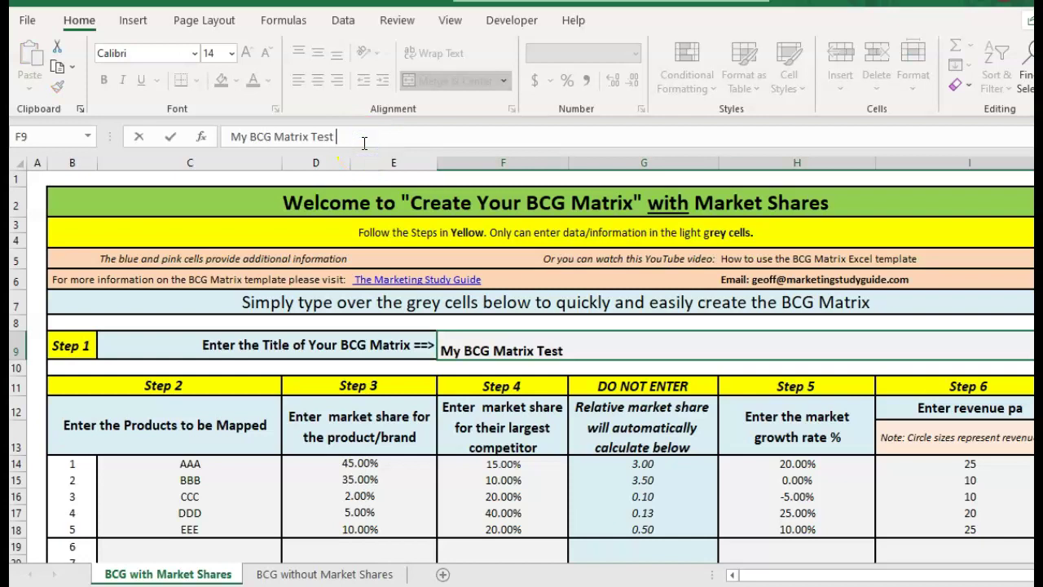
text(for Me)
key(Return)
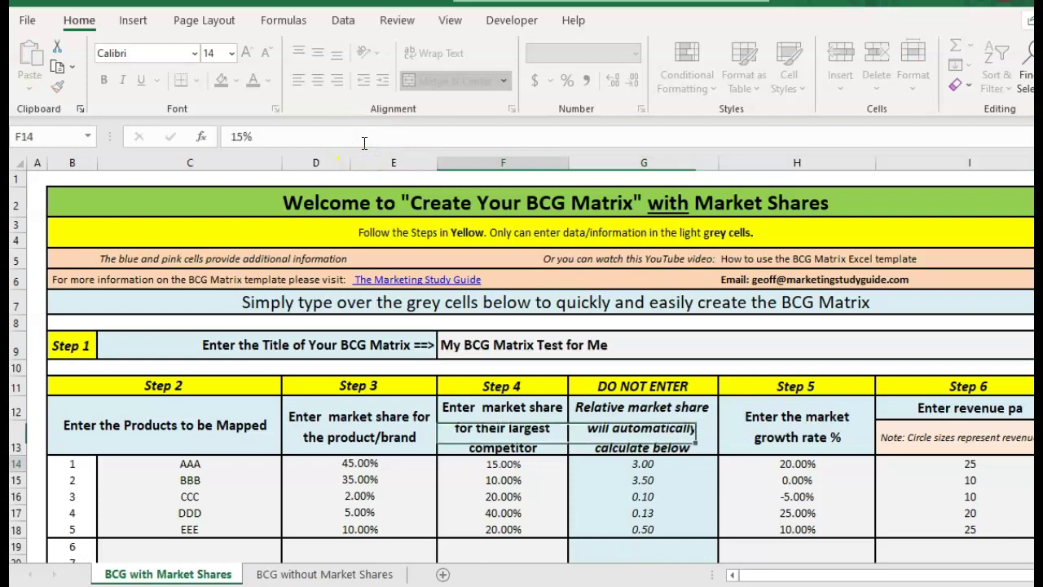
Step: Move the title of the colour matrix a little to the left, closer to the chart's centre
scroll(607, 486, down, 1)
scroll(607, 486, down, 9)
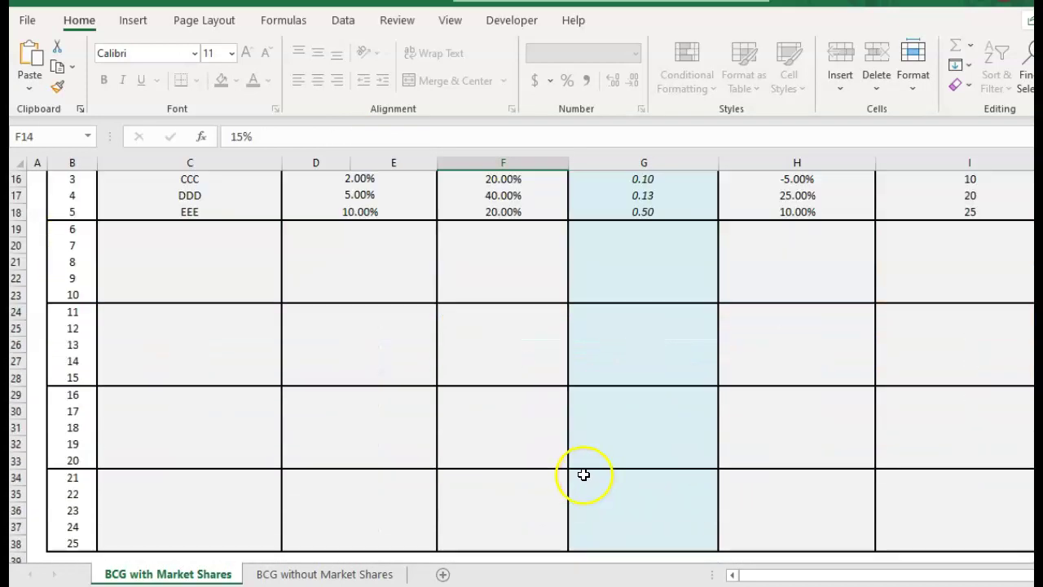
click(354, 416)
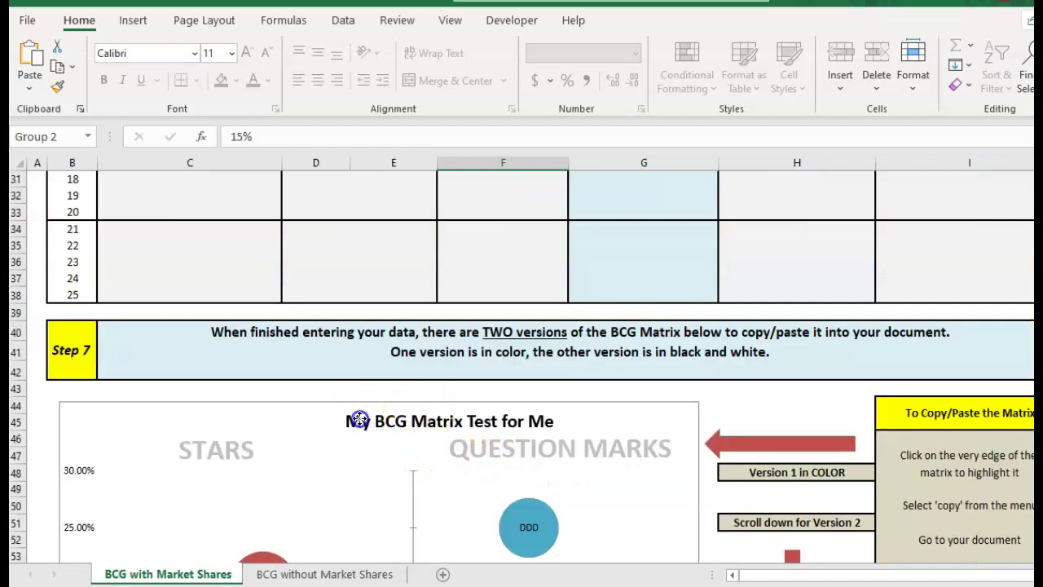
click(373, 421)
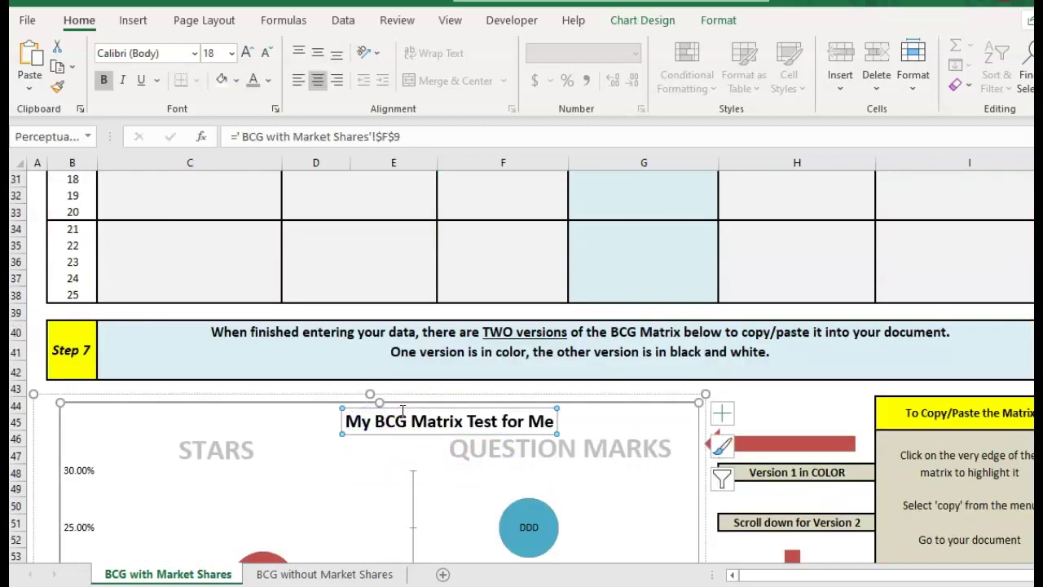
drag(355, 414, 310, 416)
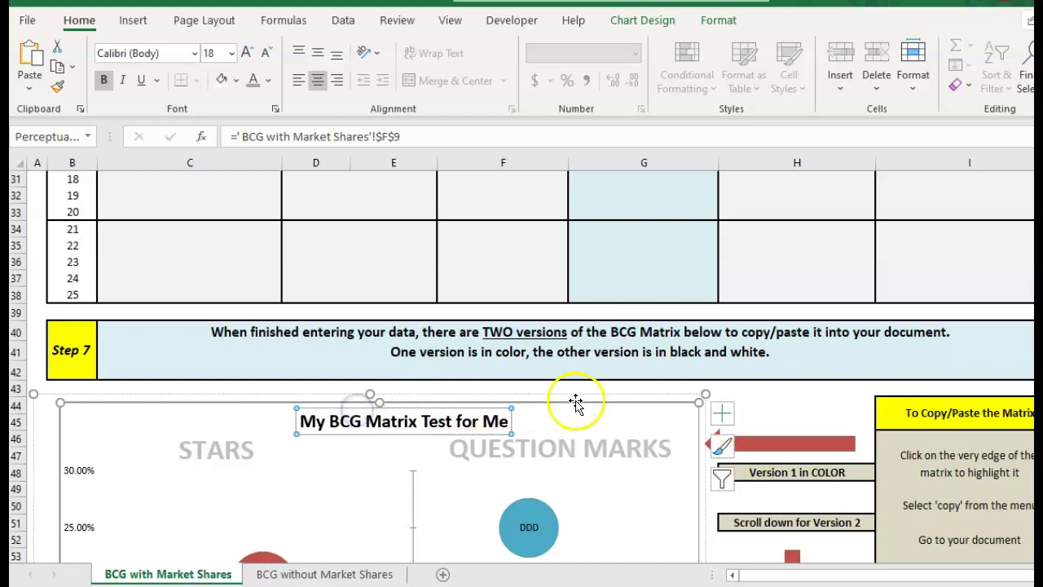
click(579, 387)
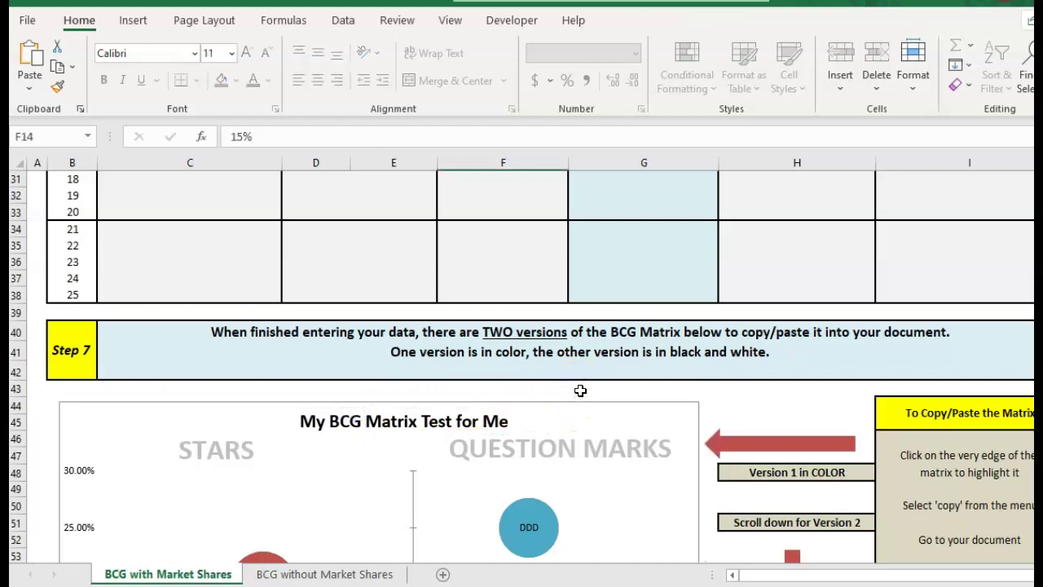
Step: Add FFF as the sixth product with a market share of 5% and a largest competitor share of 25%
scroll(580, 390, up, 7)
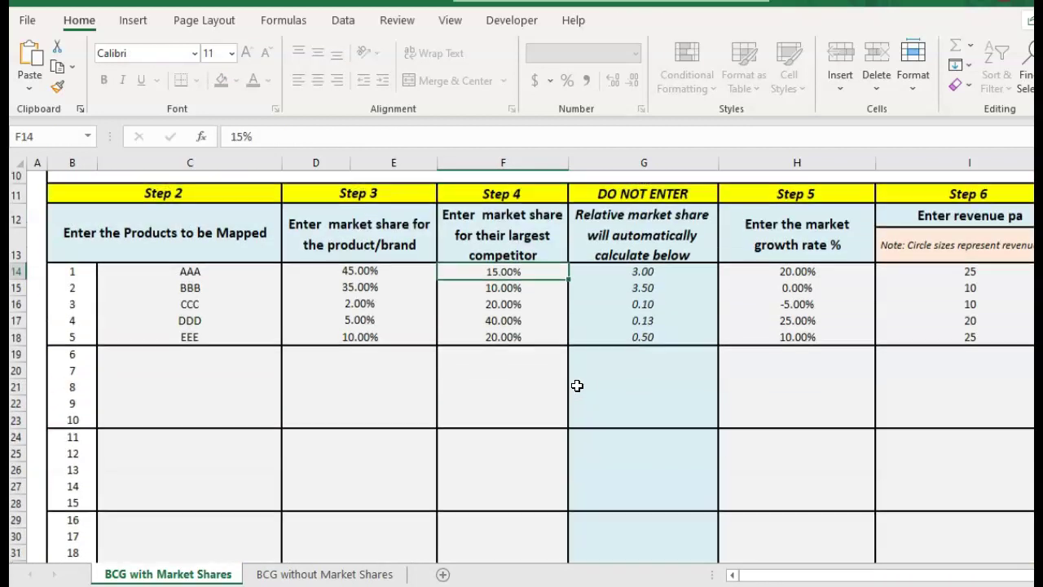
scroll(180, 343, up, 2)
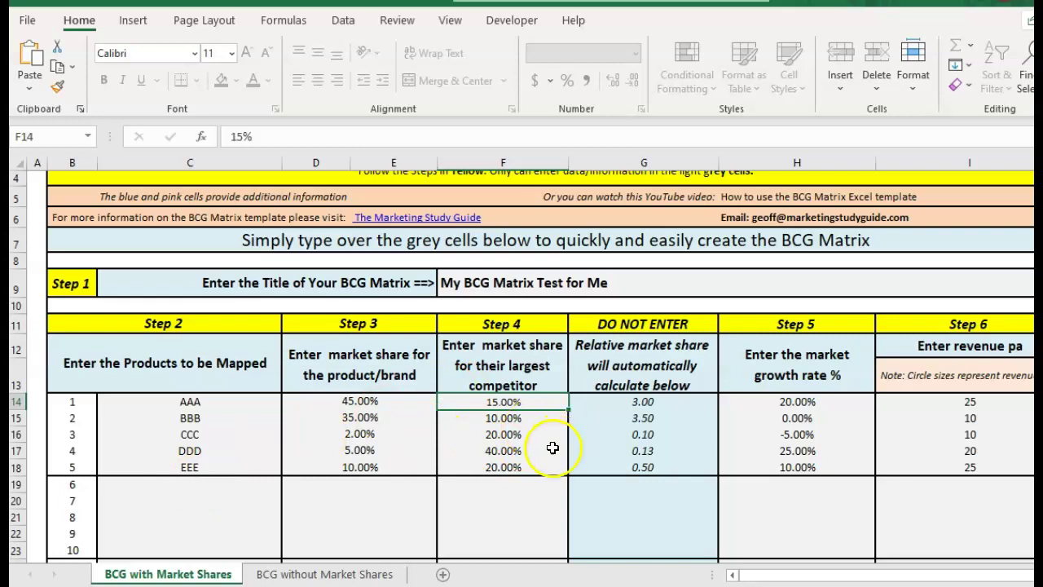
click(235, 486)
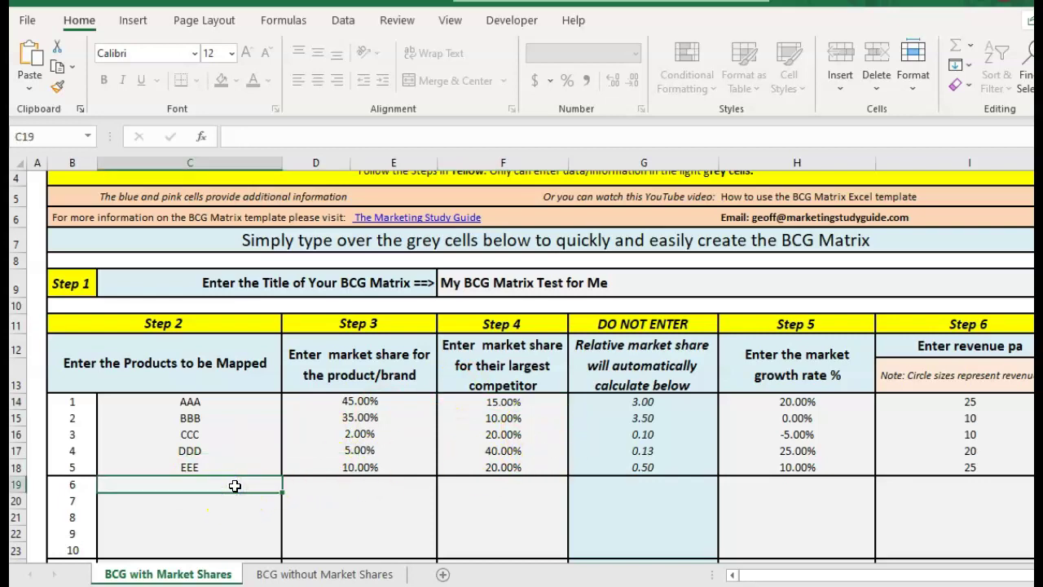
text(FFF)
key(Tab)
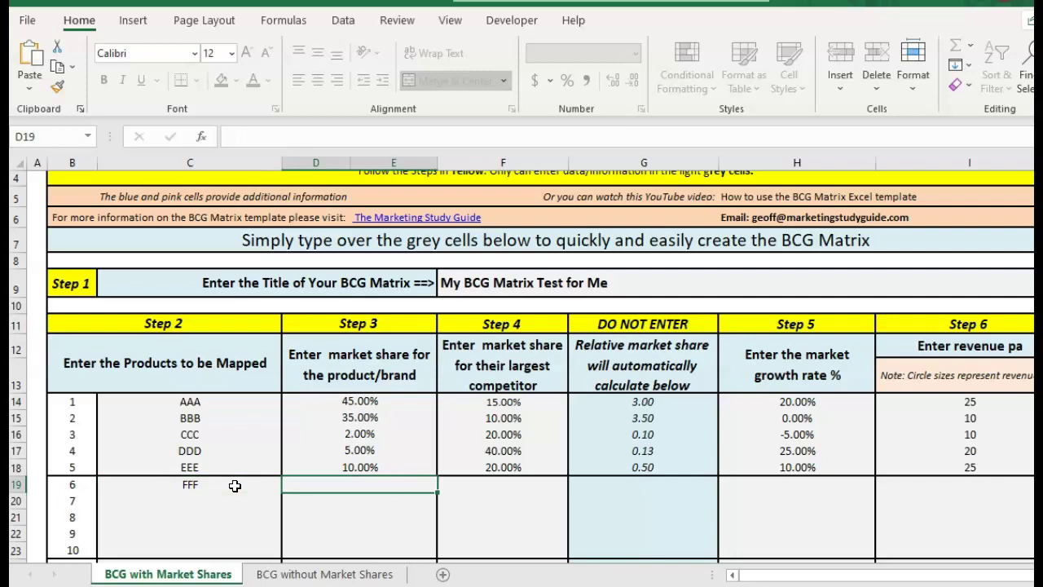
text(5%)
key(Return)
key(Up)
key(Right)
text(25%)
key(Return)
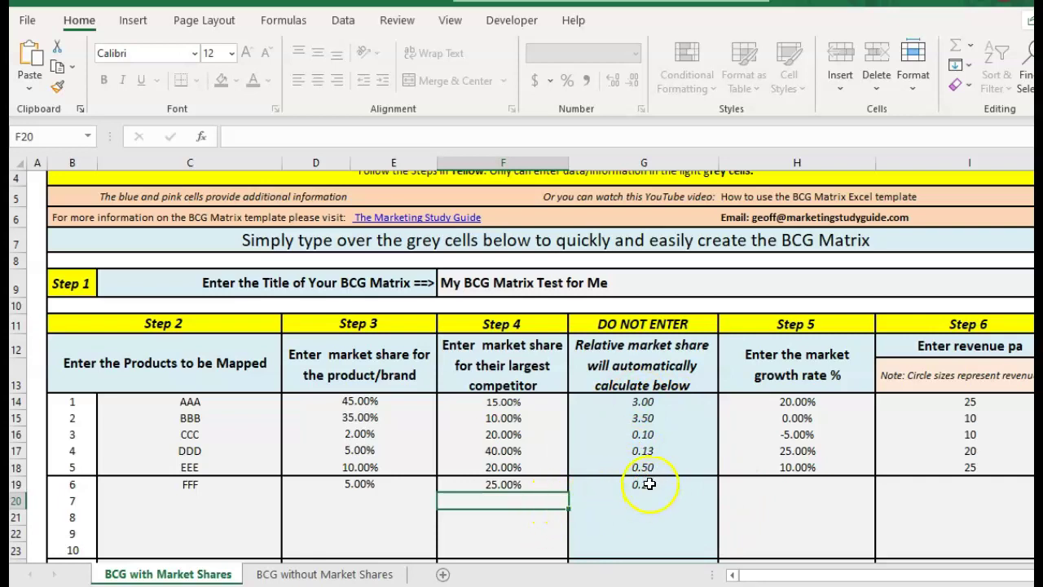
Step: Set product FFF's market growth rate to 15% and its revenue to 15
click(800, 484)
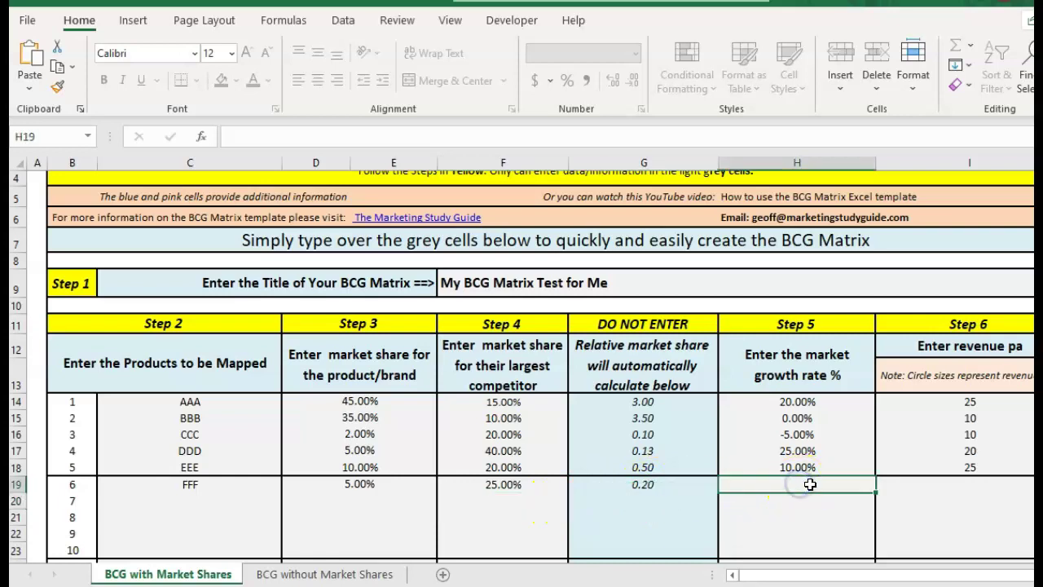
text(15%)
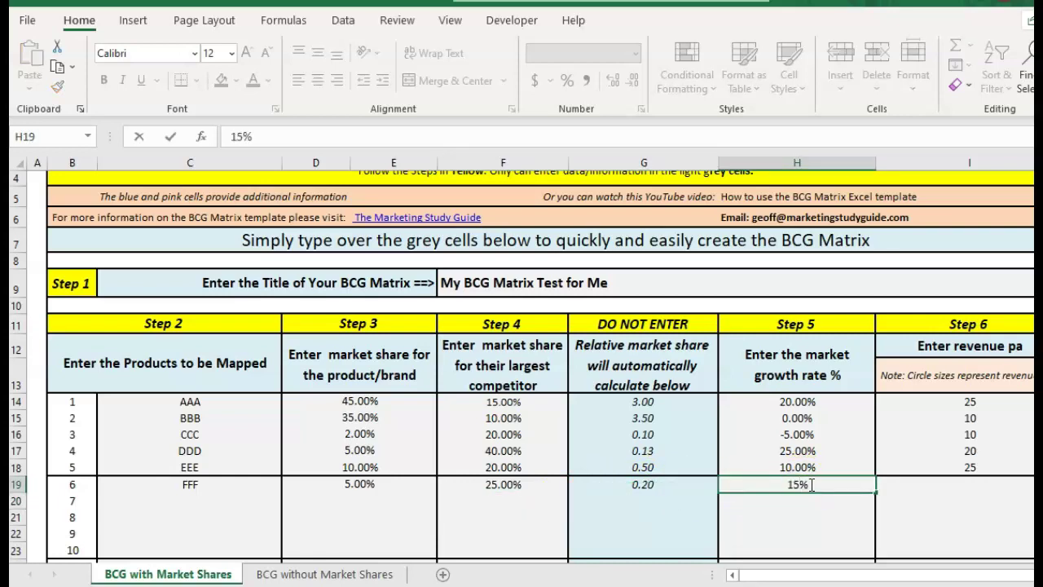
key(Tab)
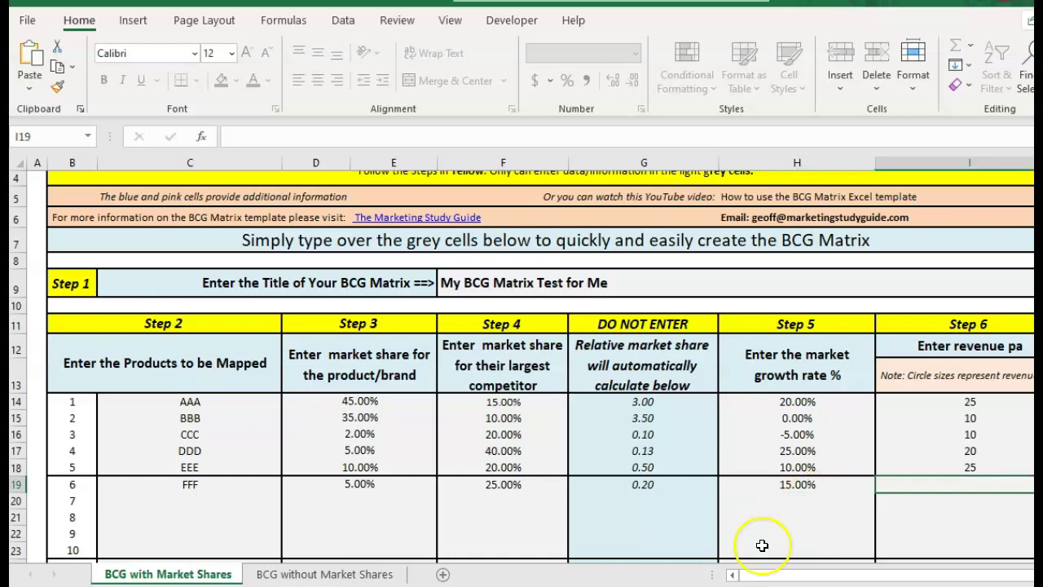
scroll(762, 545, right, 1)
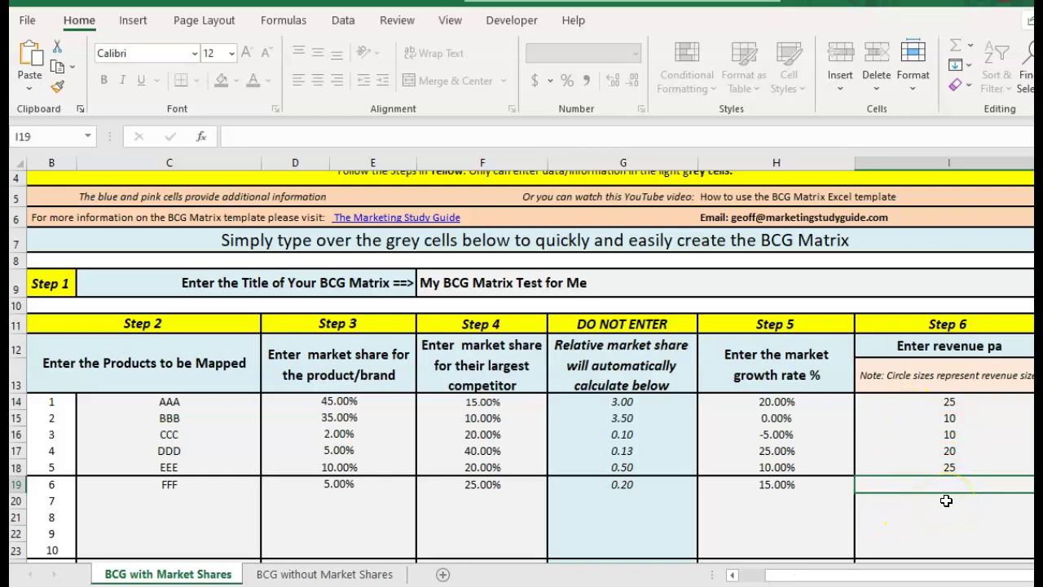
text(15)
key(Return)
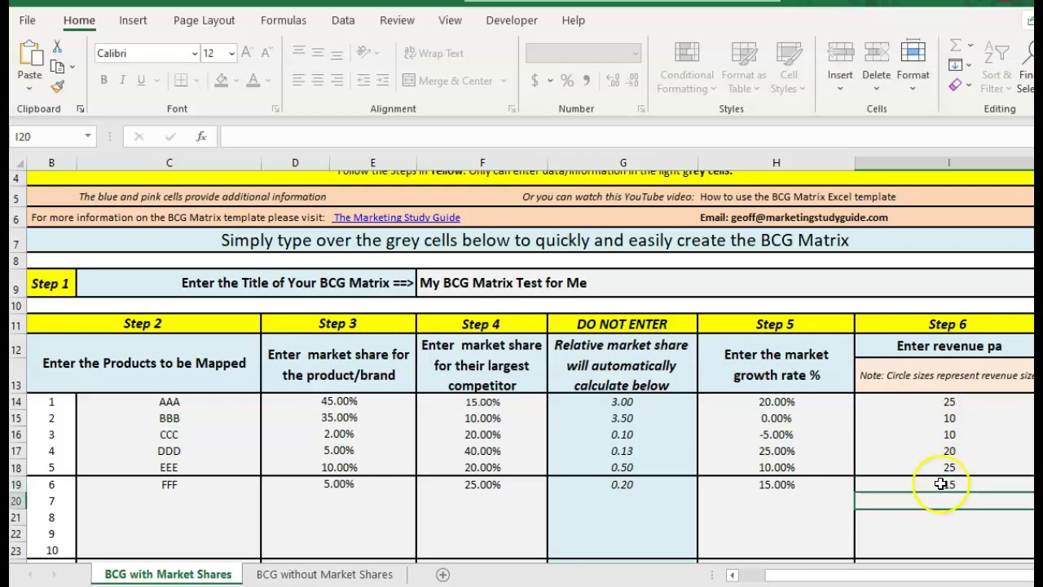
scroll(819, 570, left, 1)
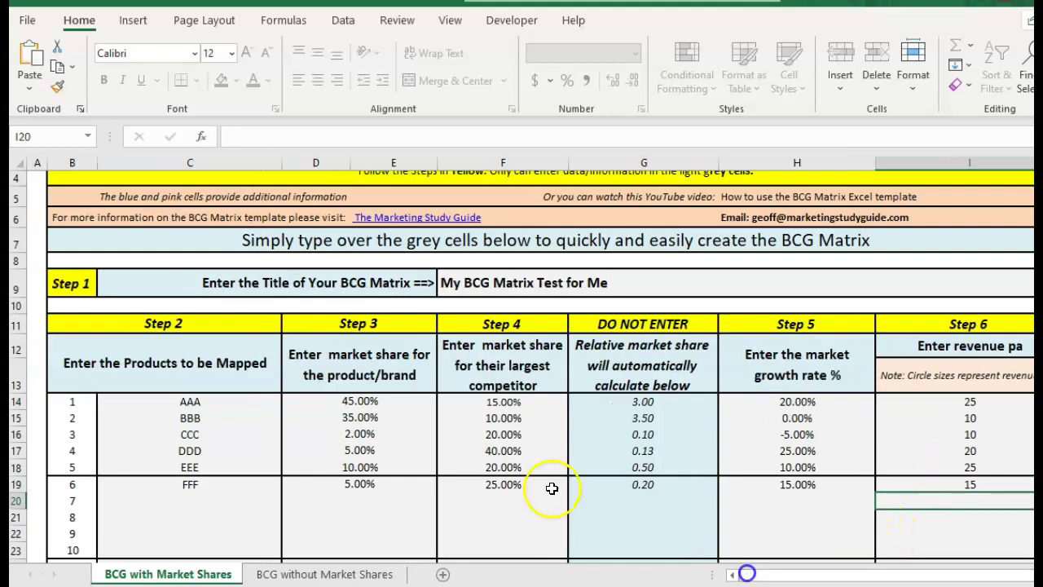
Step: Check product FFF's bubble in the colour matrix against its row in the input table
scroll(489, 440, down, 3)
scroll(461, 416, down, 12)
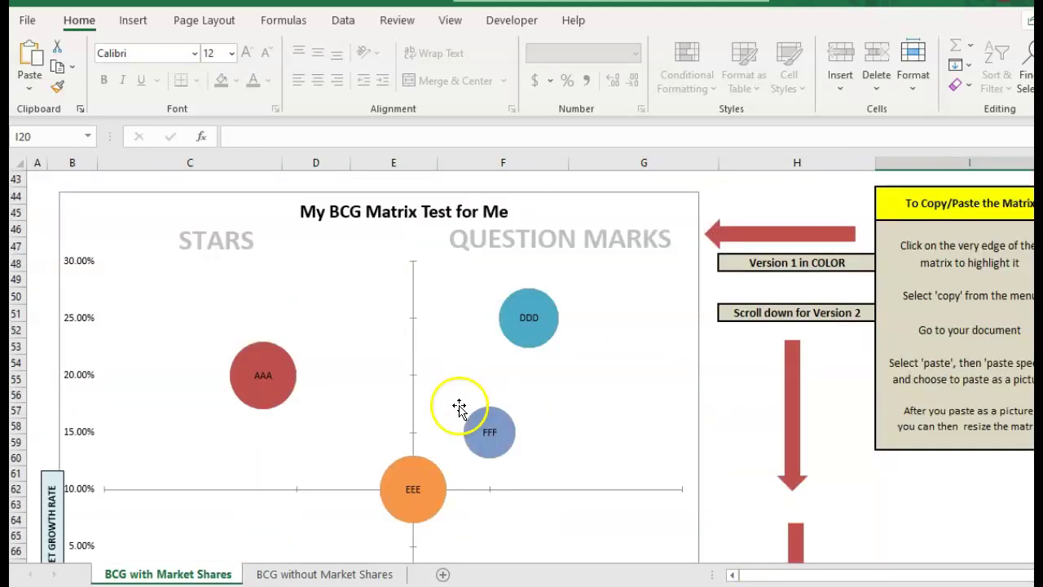
scroll(497, 326, up, 2)
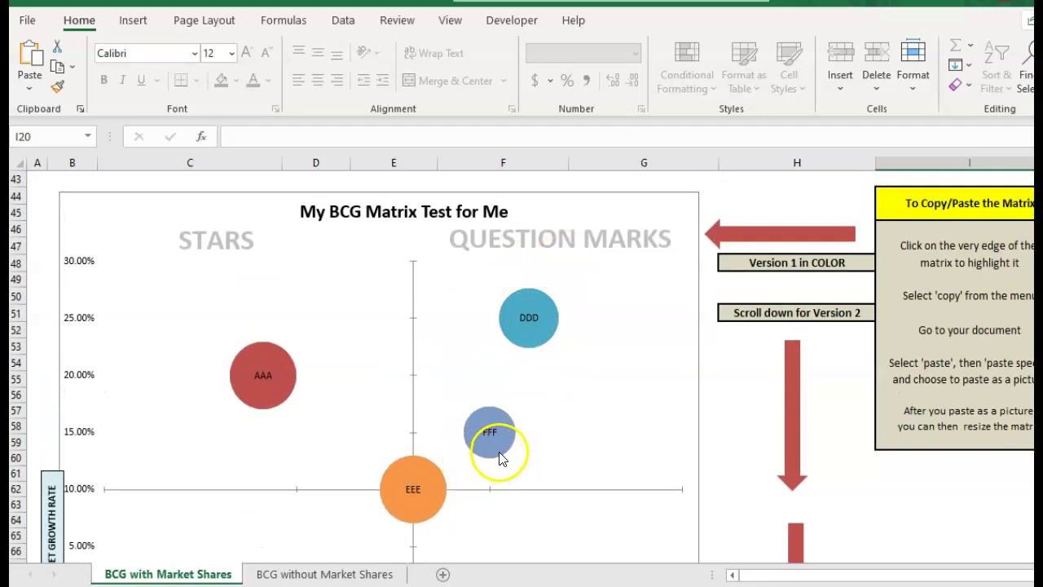
mouse_move(502, 455)
scroll(503, 455, up, 11)
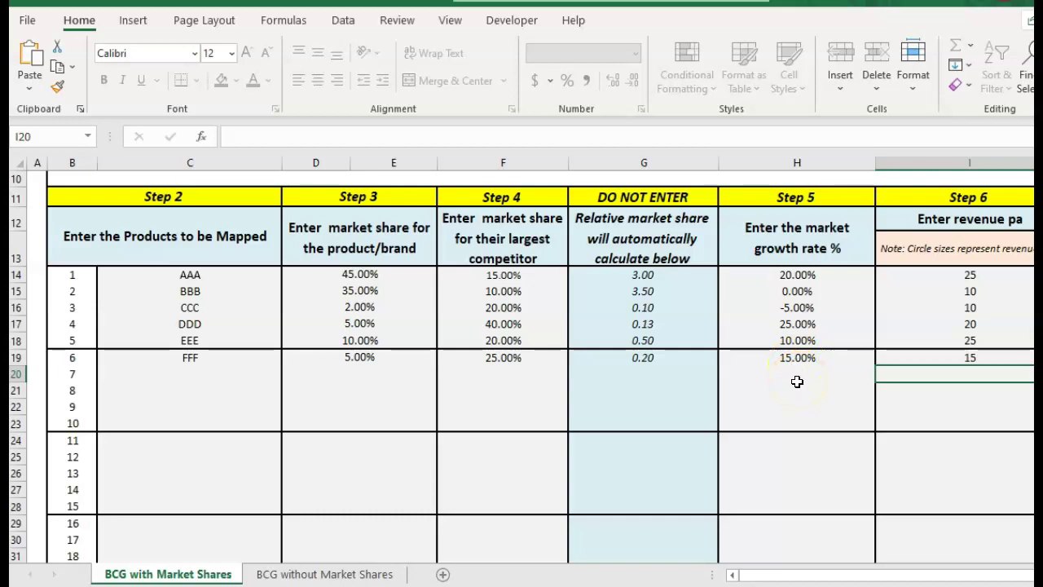
scroll(797, 382, down, 11)
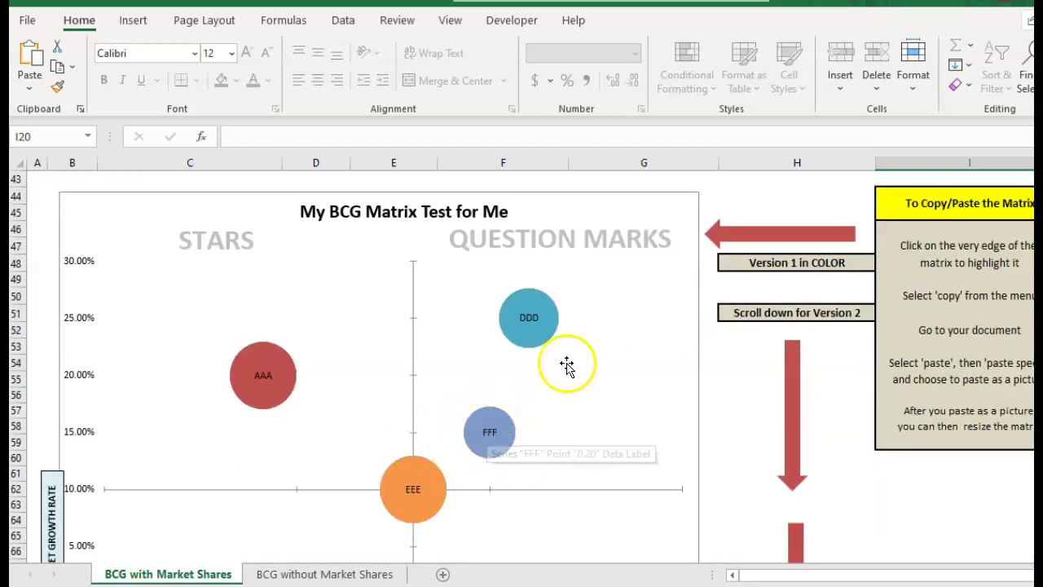
scroll(566, 364, up, 2)
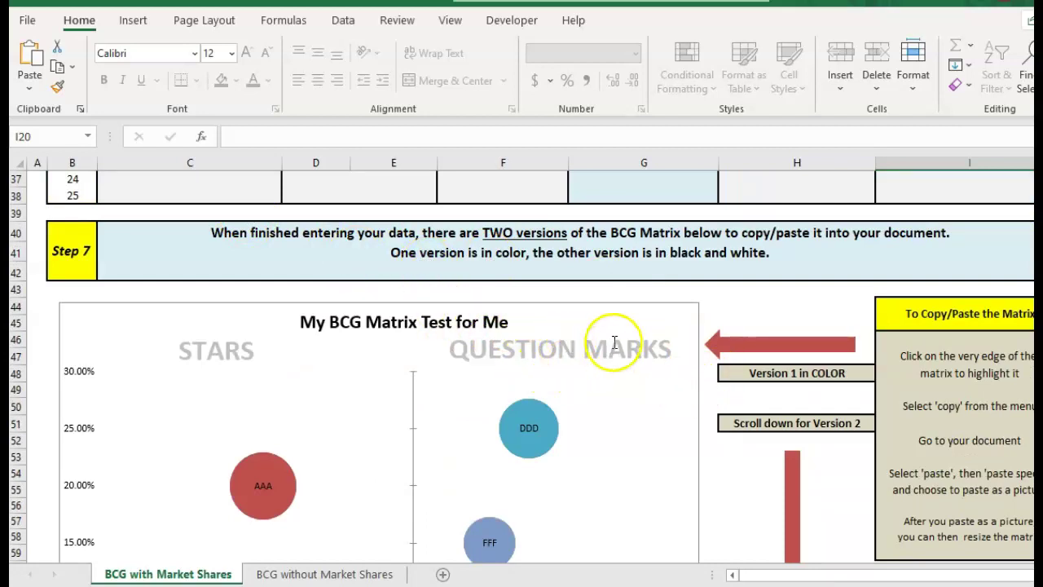
Step: Review the black-and-white version of the matrix and return to the colour version
scroll(660, 382, down, 1)
scroll(661, 381, down, 14)
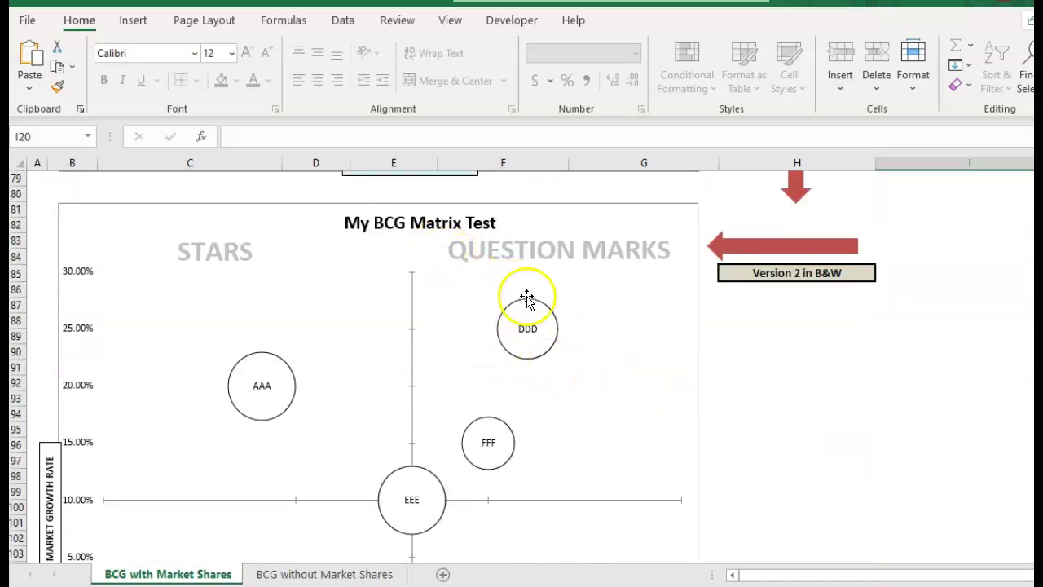
scroll(531, 299, up, 3)
scroll(551, 319, up, 11)
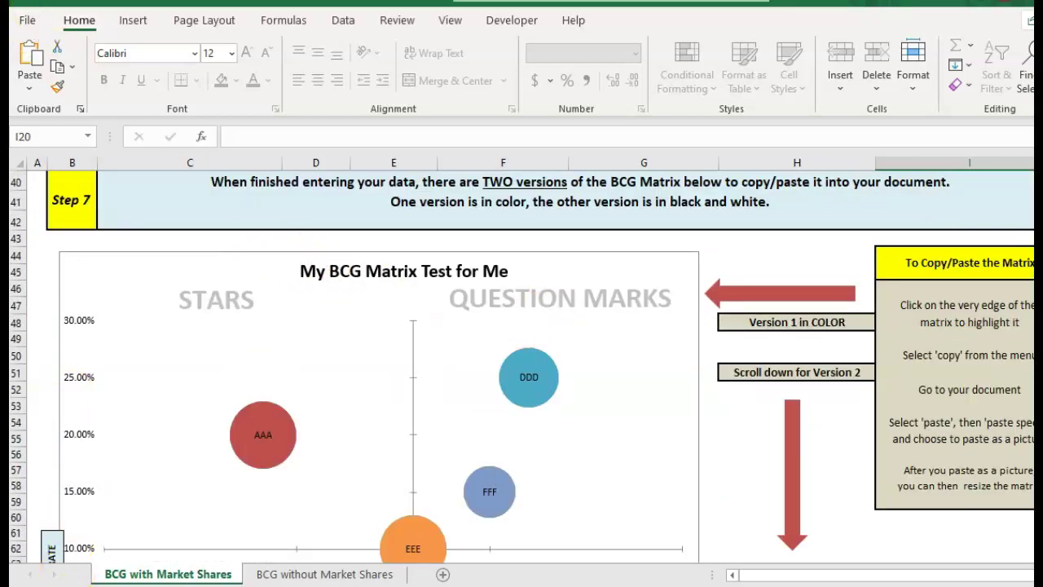
Step: Go to the BCG without Market Shares sheet and look over its scoring instructions, input table and colour matrix
key(ctrl+Page_Down)
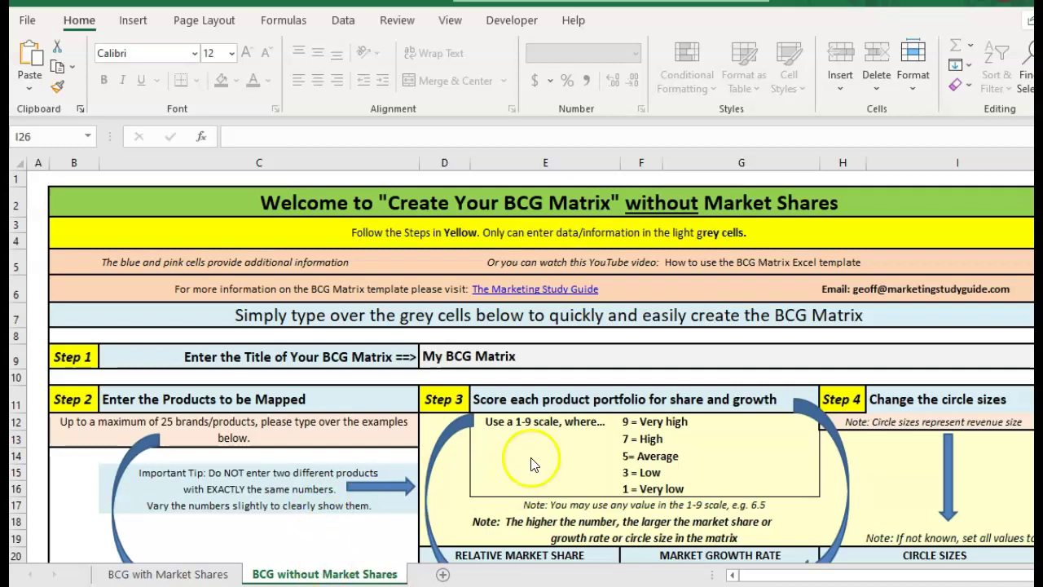
scroll(526, 440, down, 1)
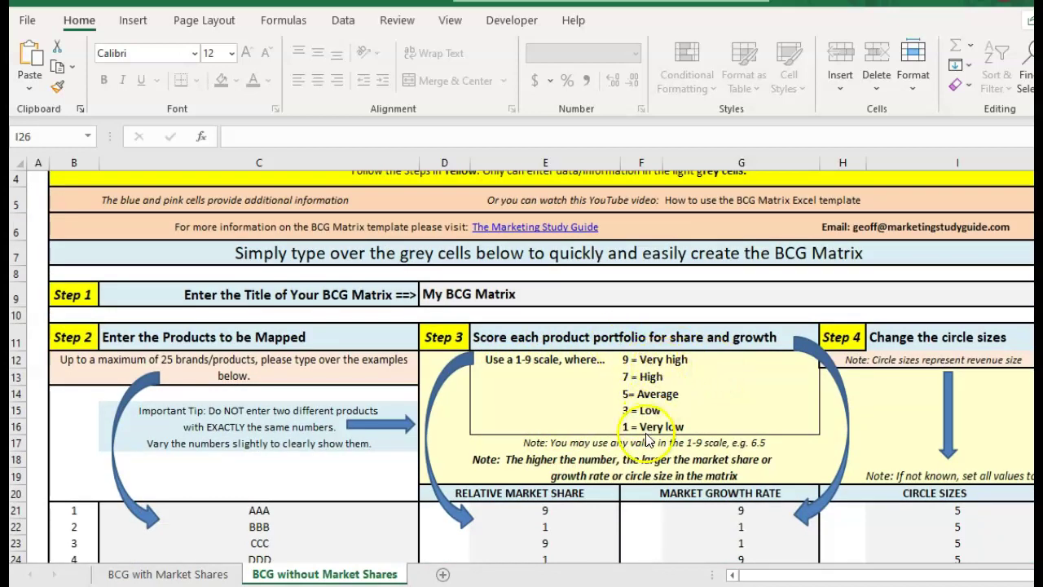
scroll(620, 440, down, 1)
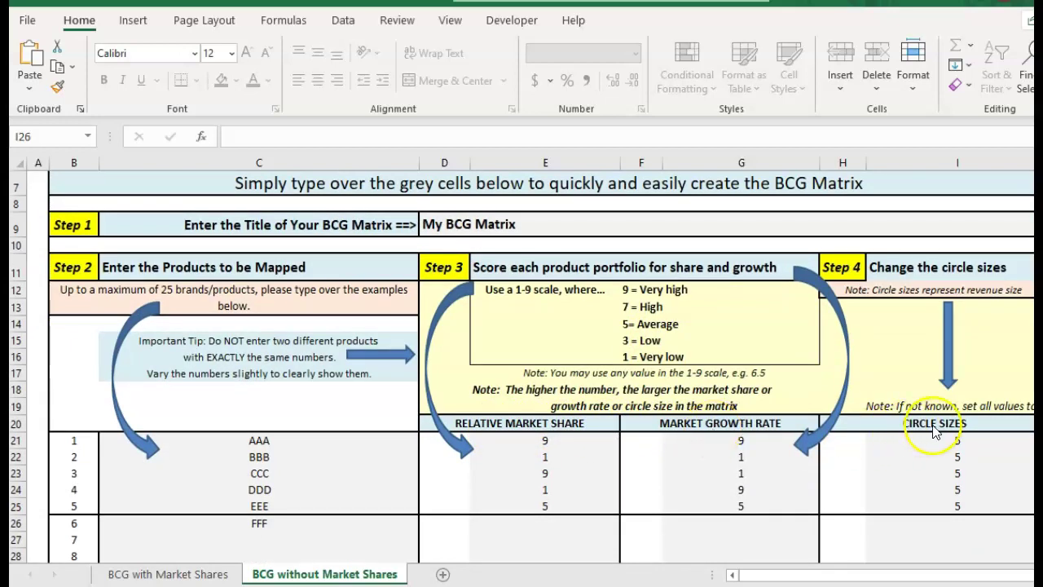
scroll(334, 470, down, 1)
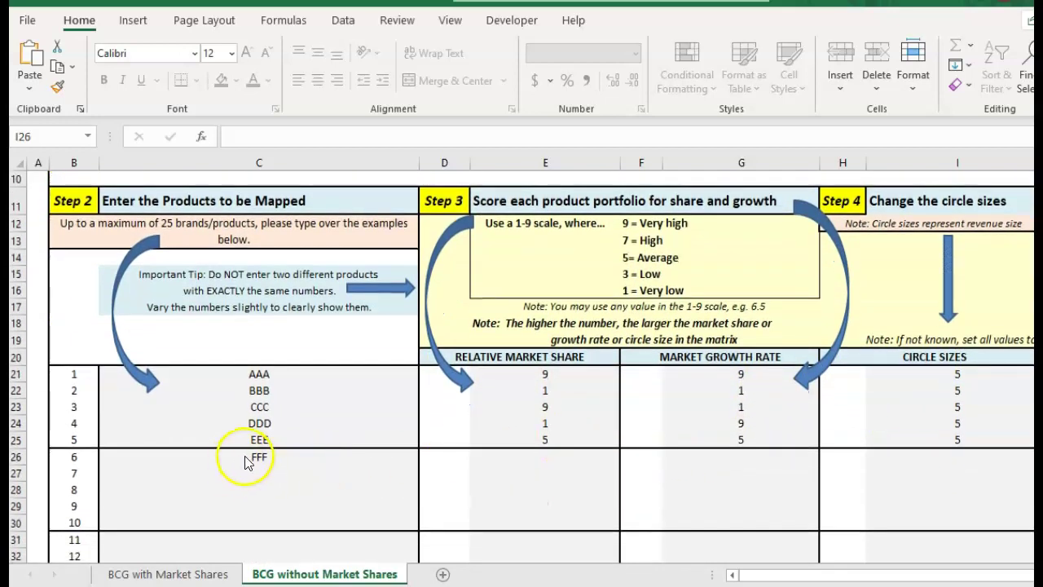
scroll(333, 471, down, 14)
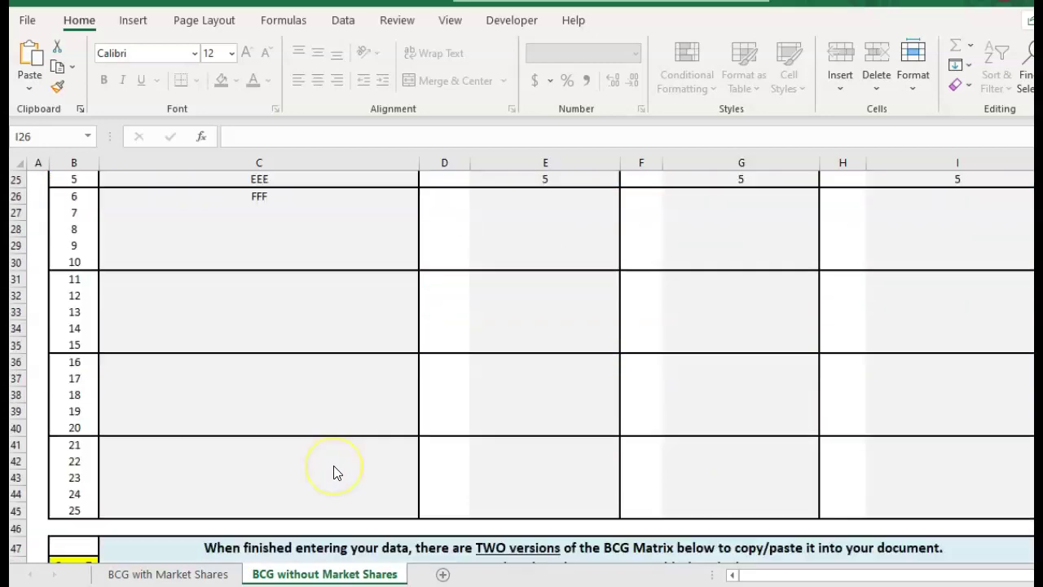
scroll(334, 471, down, 1)
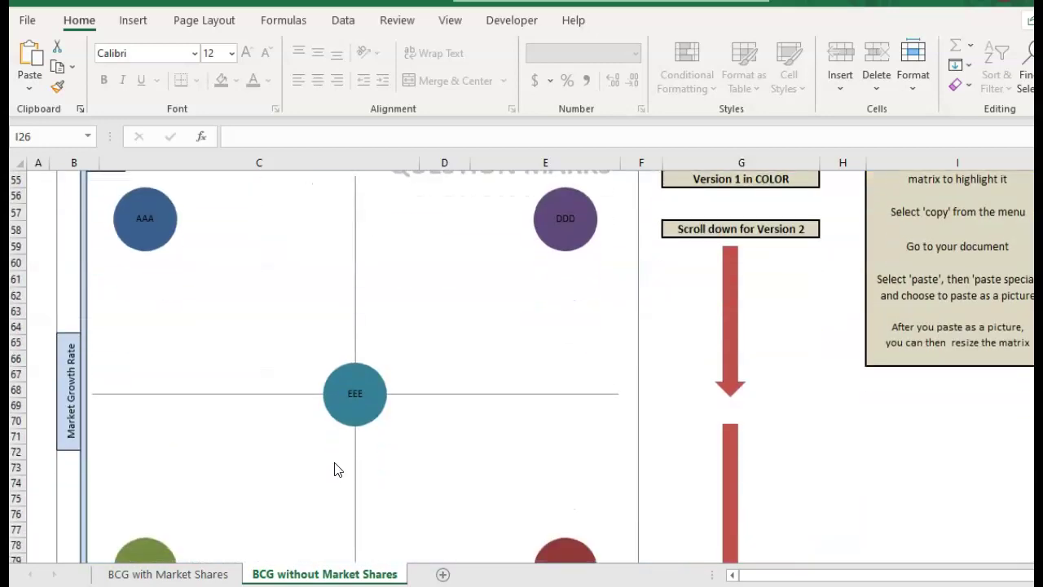
scroll(338, 465, up, 14)
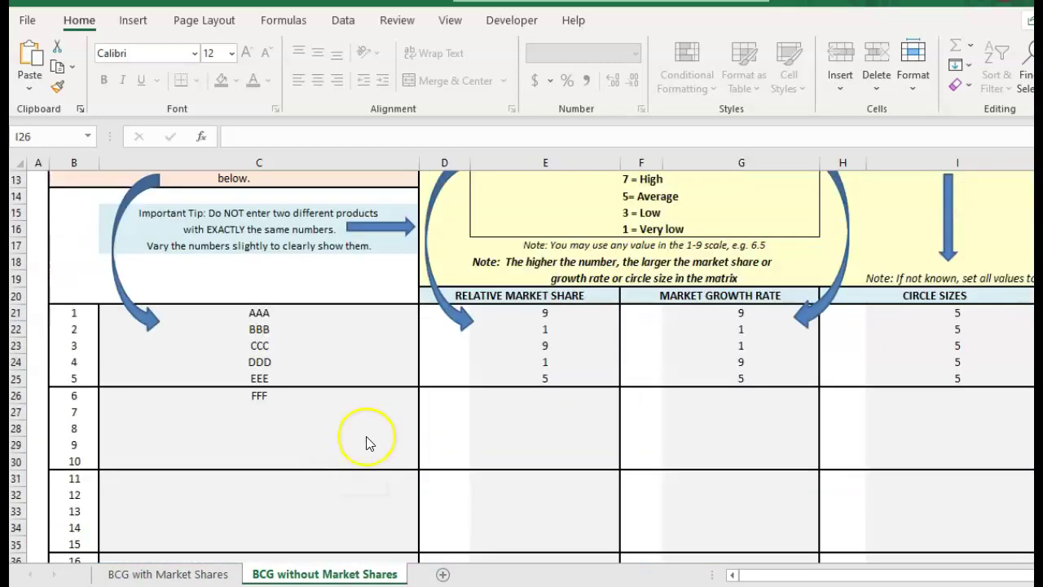
Step: Score product FFF with a relative market share of 3, a market growth rate of 8 and a circle size of 7
click(544, 397)
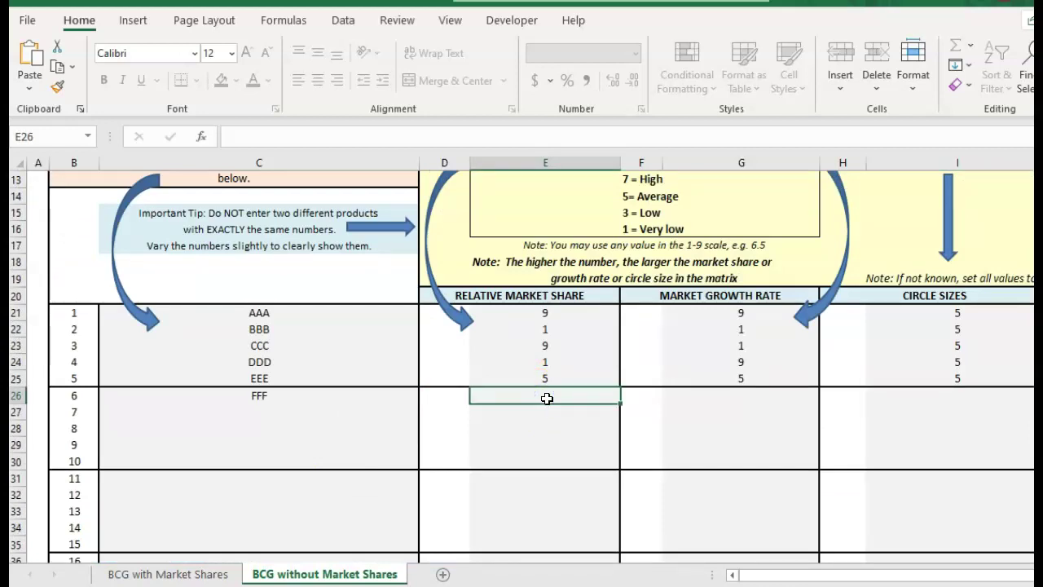
text(3)
key(Tab)
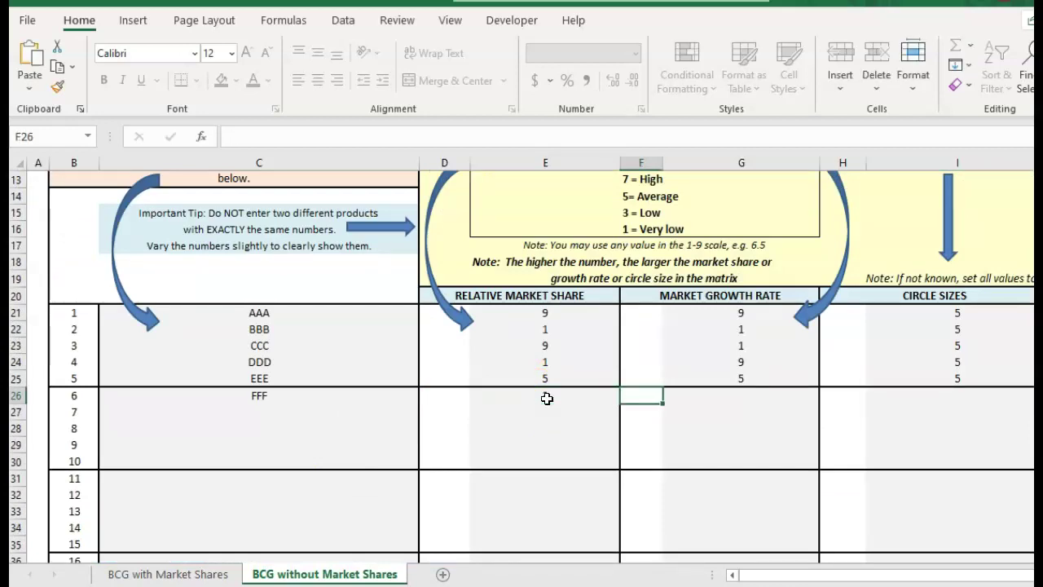
key(Tab)
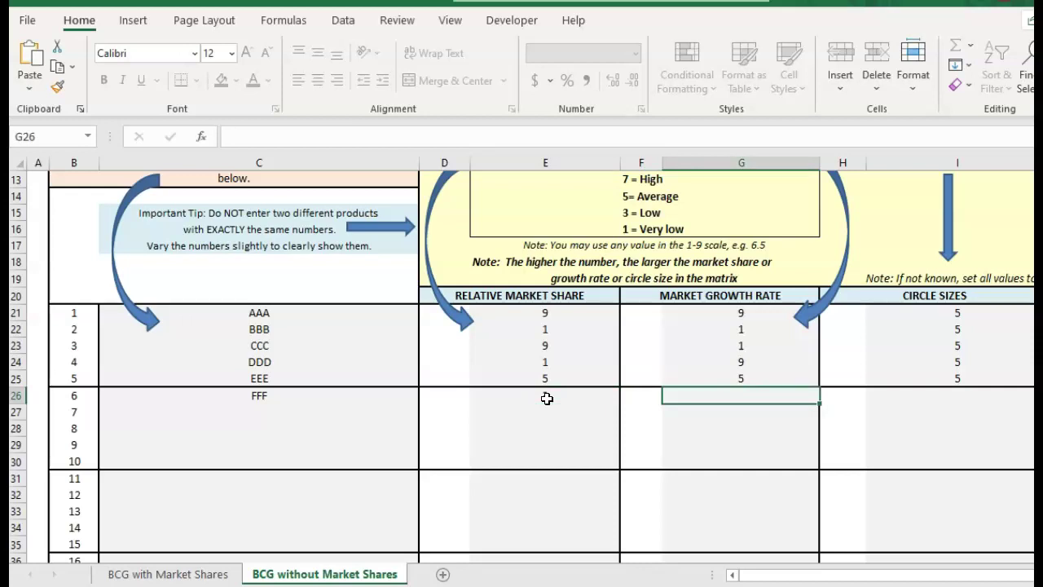
text(8)
key(Tab)
text(7)
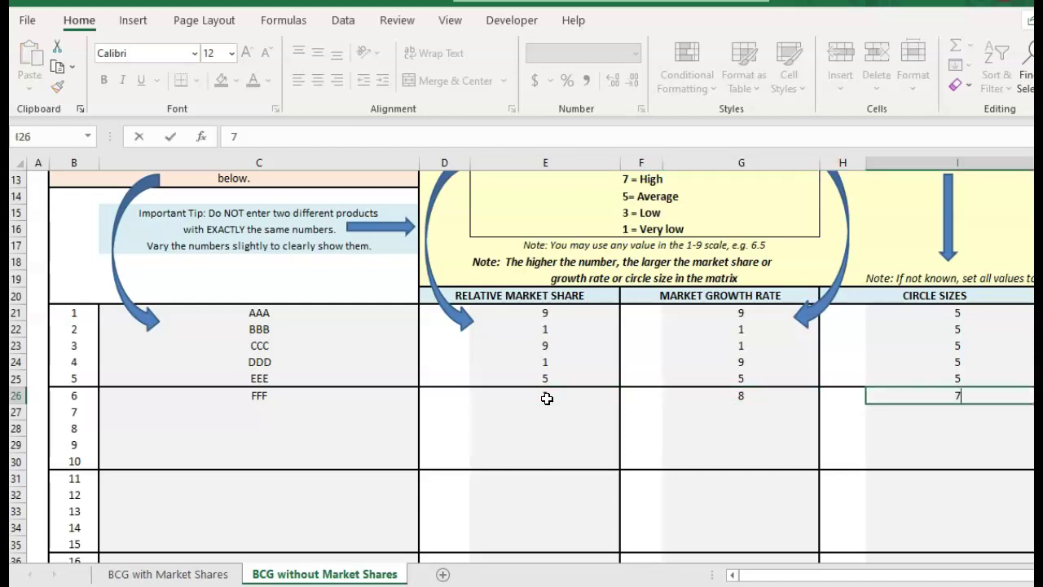
key(Return)
Step: Check product FFF's bubble in the colour matrix against its share, growth and circle size scores in the input table
scroll(523, 435, down, 3)
scroll(523, 436, down, 8)
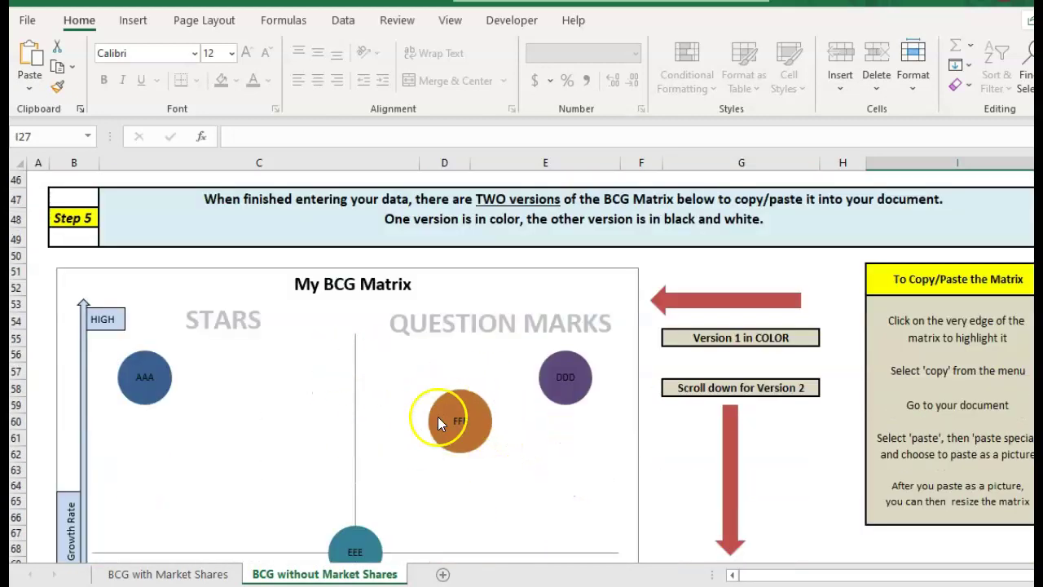
scroll(444, 425, up, 10)
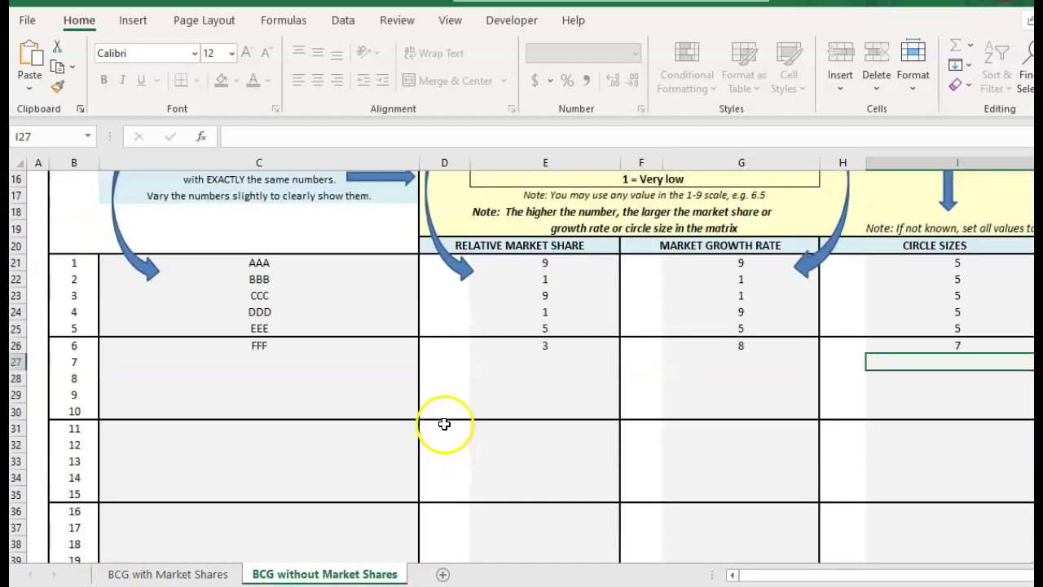
click(546, 348)
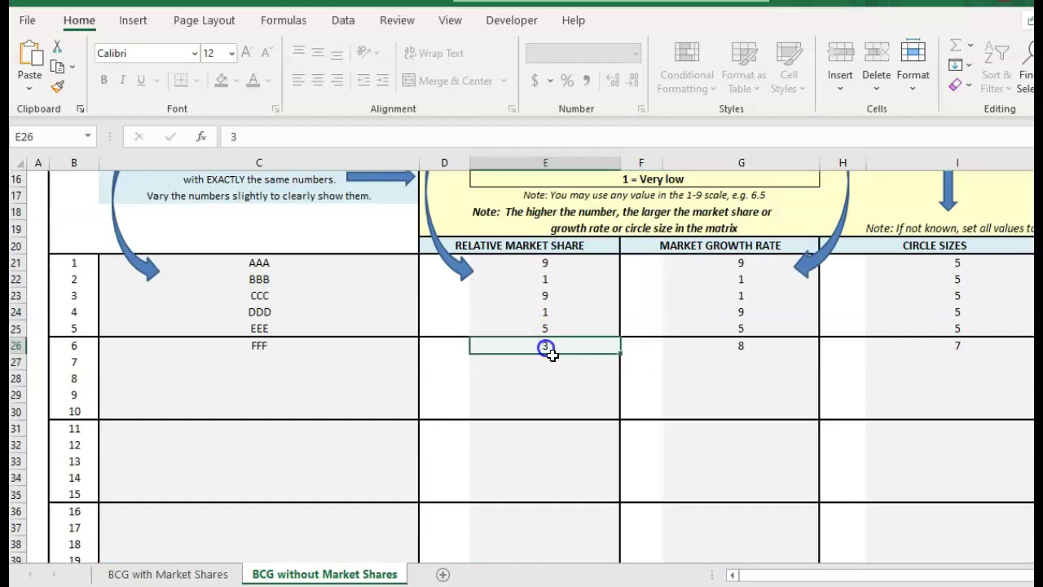
click(723, 347)
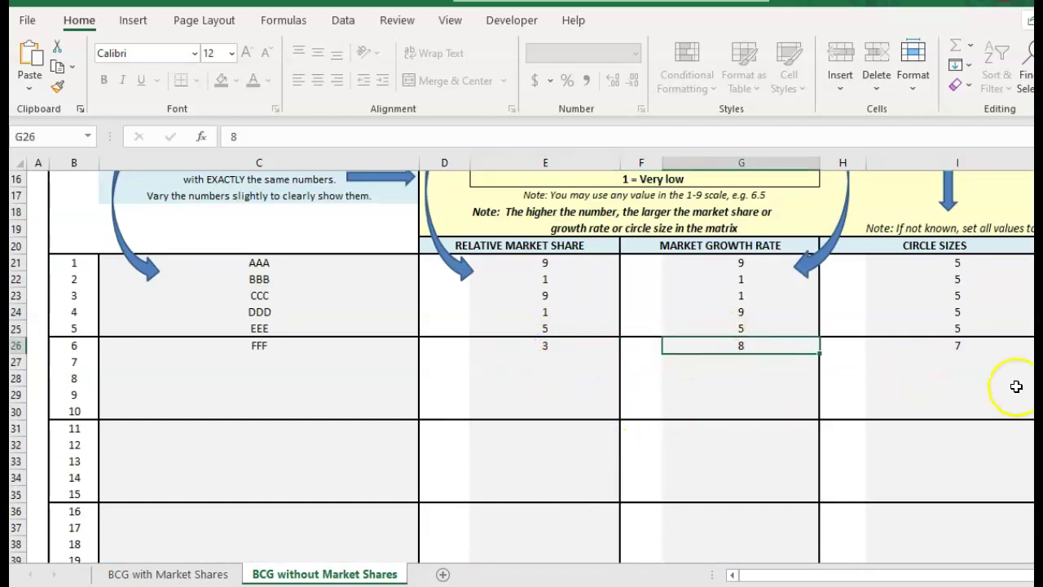
click(935, 348)
scroll(614, 407, down, 11)
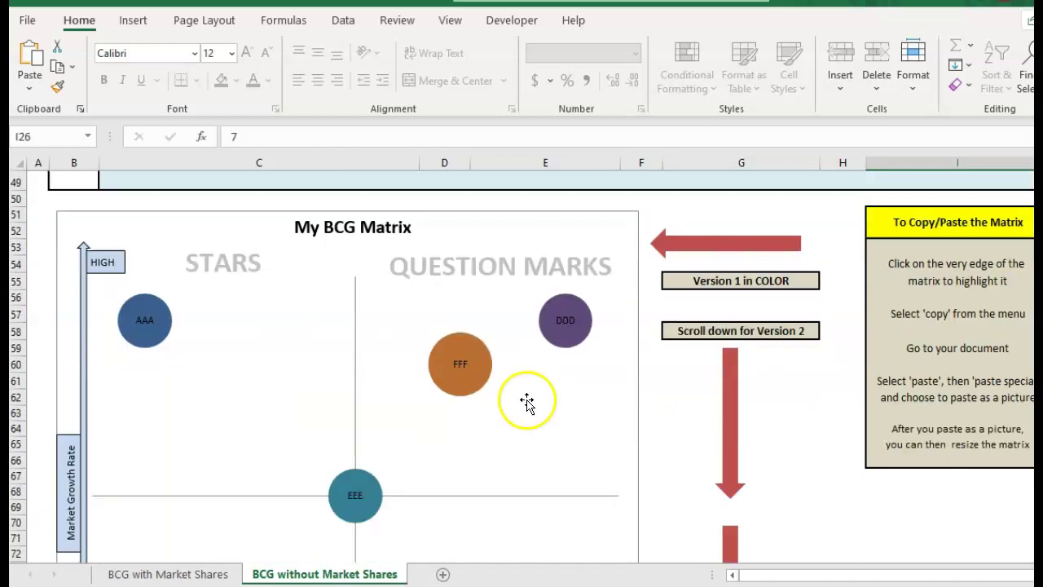
scroll(445, 359, down, 2)
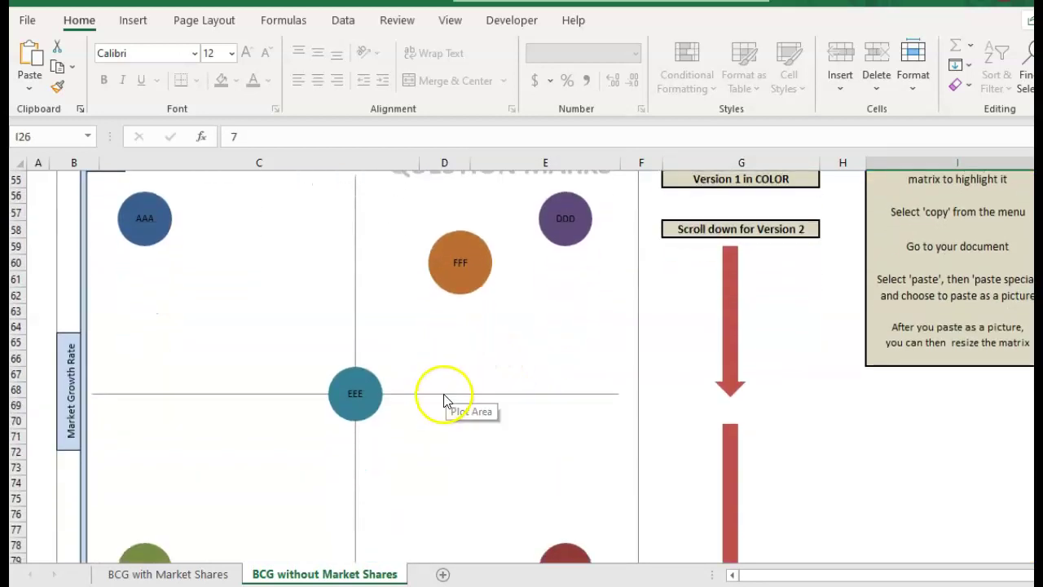
scroll(444, 398, up, 4)
scroll(443, 398, up, 11)
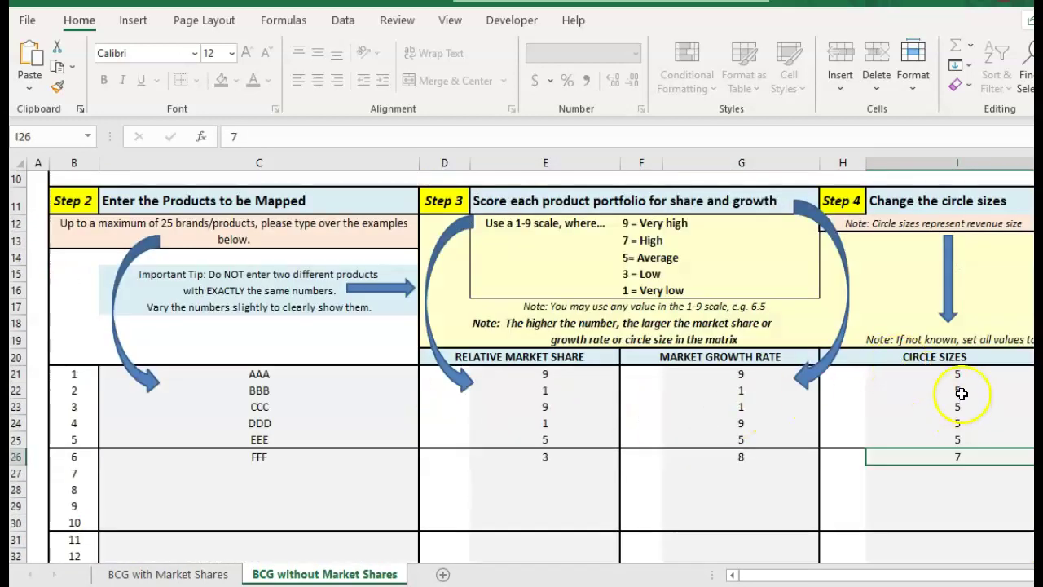
Step: Set the circle sizes of products AAA through EEE to 3 and of product FFF to 9
click(904, 372)
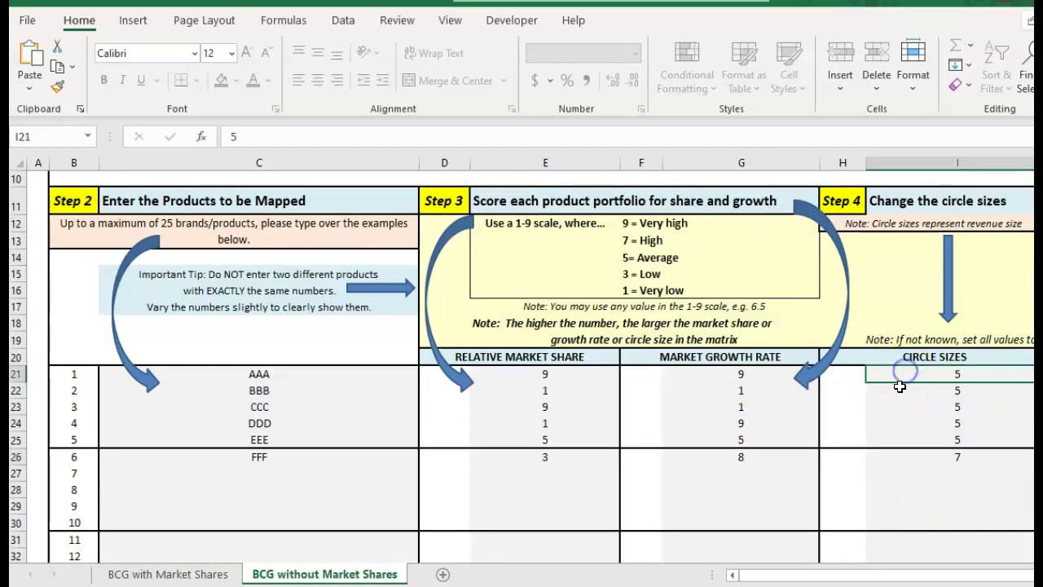
text(3 3 3 3 3 )
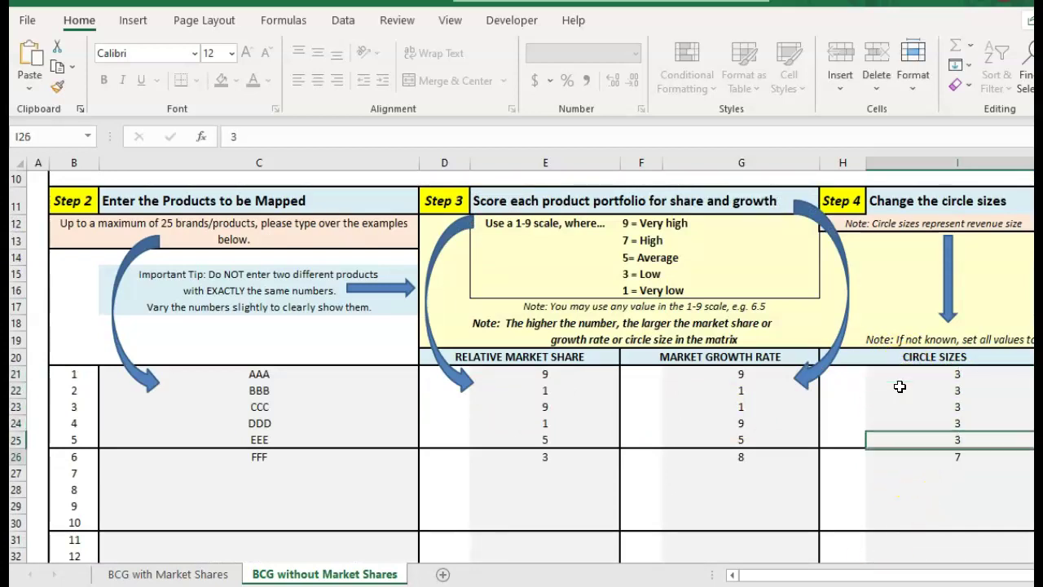
text(9)
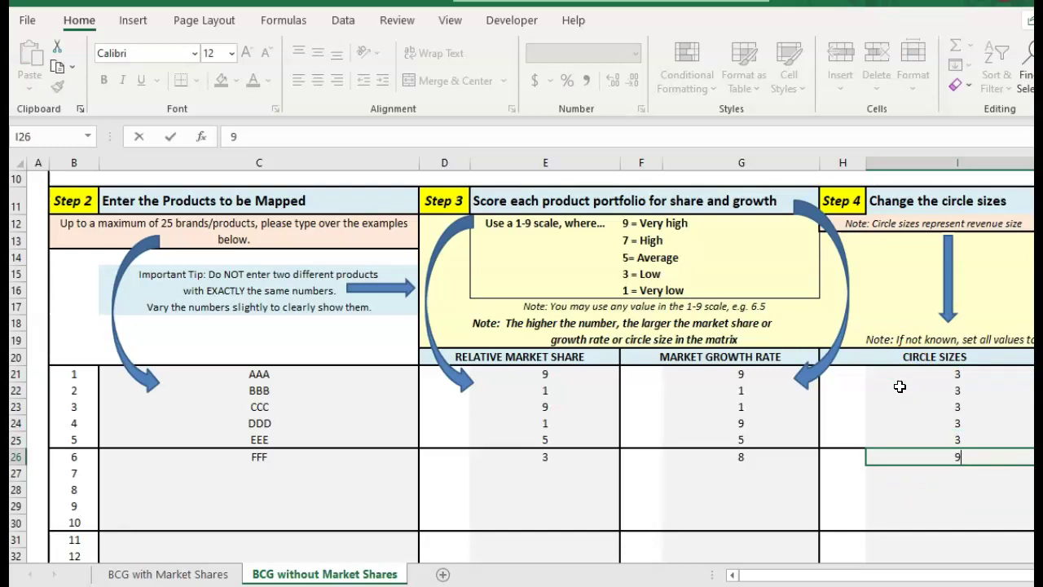
key(Return)
Step: Examine the bubble sizes in the colour matrix and in the black-and-white version below it
scroll(606, 426, down, 8)
scroll(421, 379, down, 8)
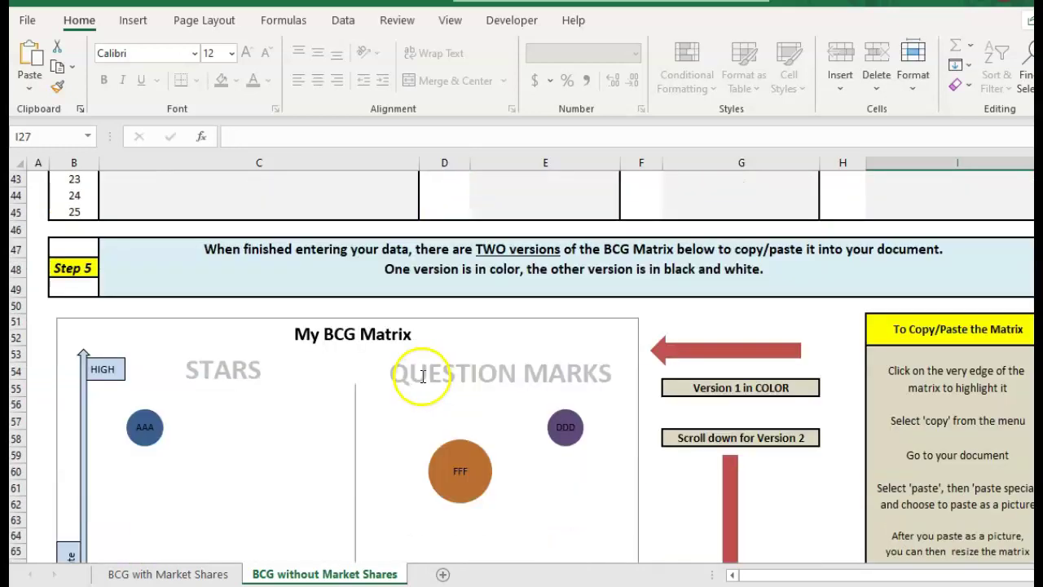
scroll(384, 383, up, 1)
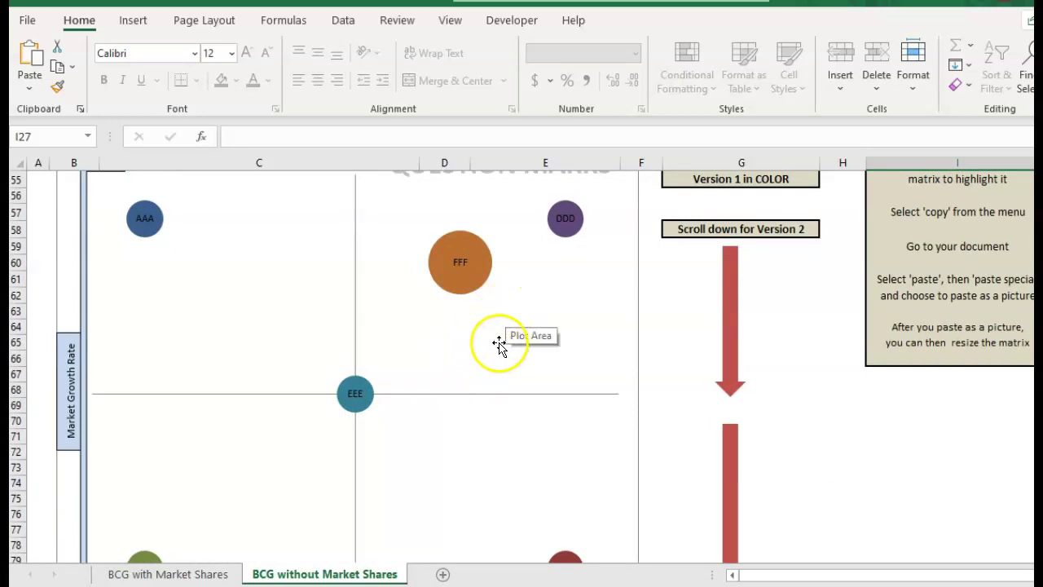
scroll(454, 336, up, 3)
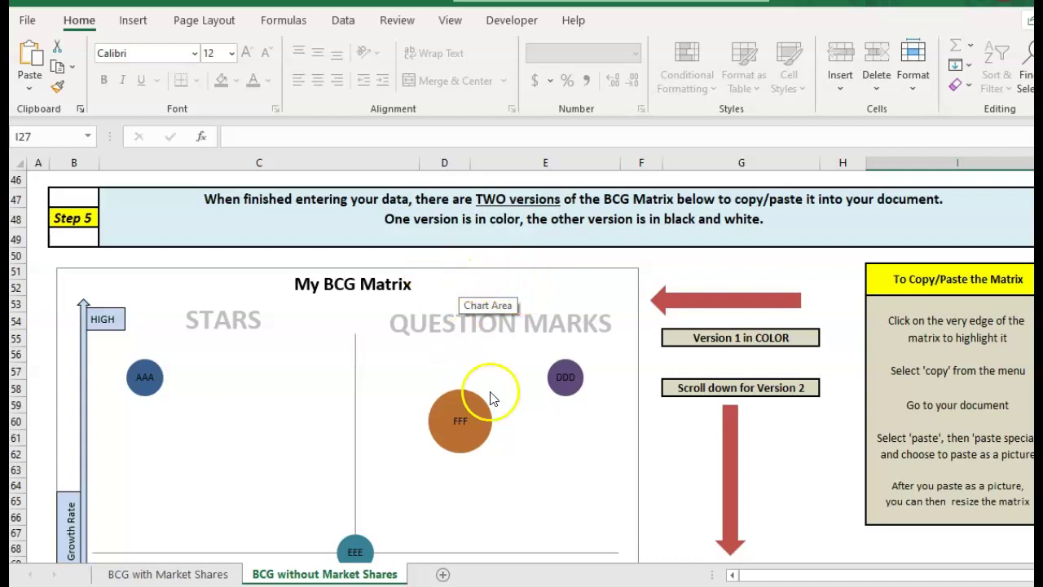
scroll(535, 398, down, 6)
scroll(566, 390, down, 9)
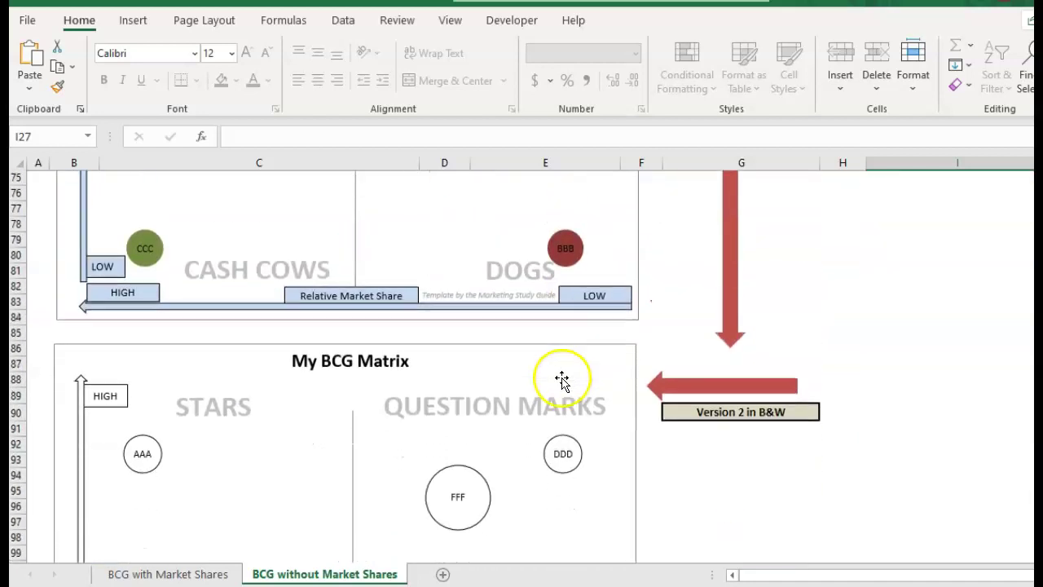
scroll(537, 395, down, 2)
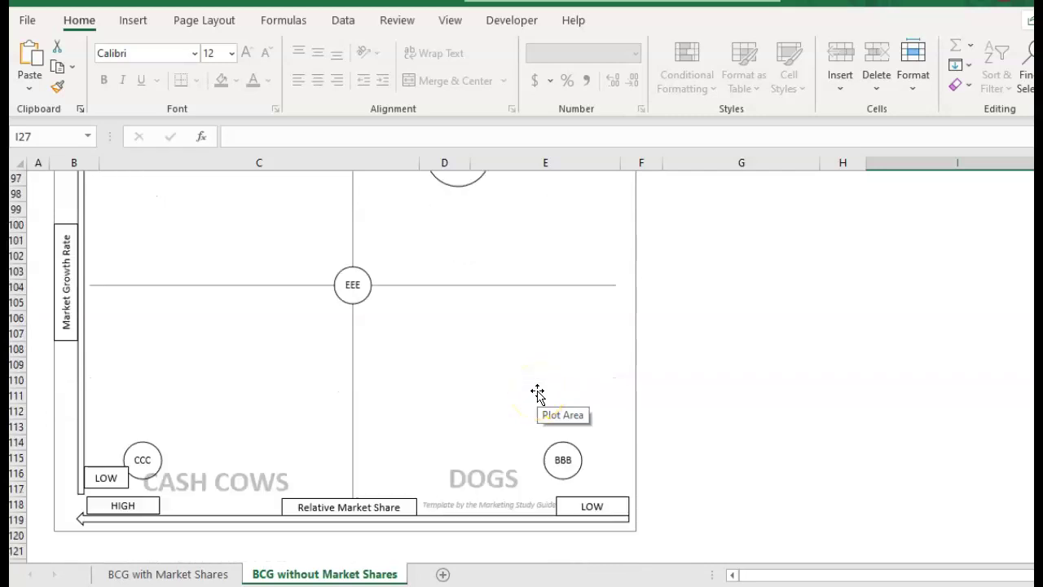
scroll(699, 442, up, 6)
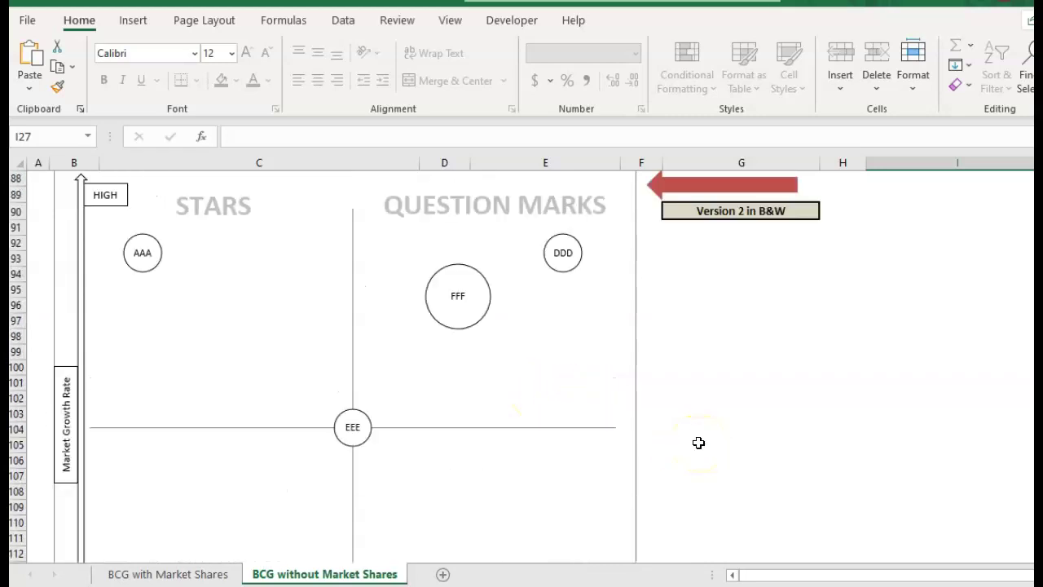
Step: Copy the black-and-white matrix and paste it as a picture at cell B124 below the original
click(635, 407)
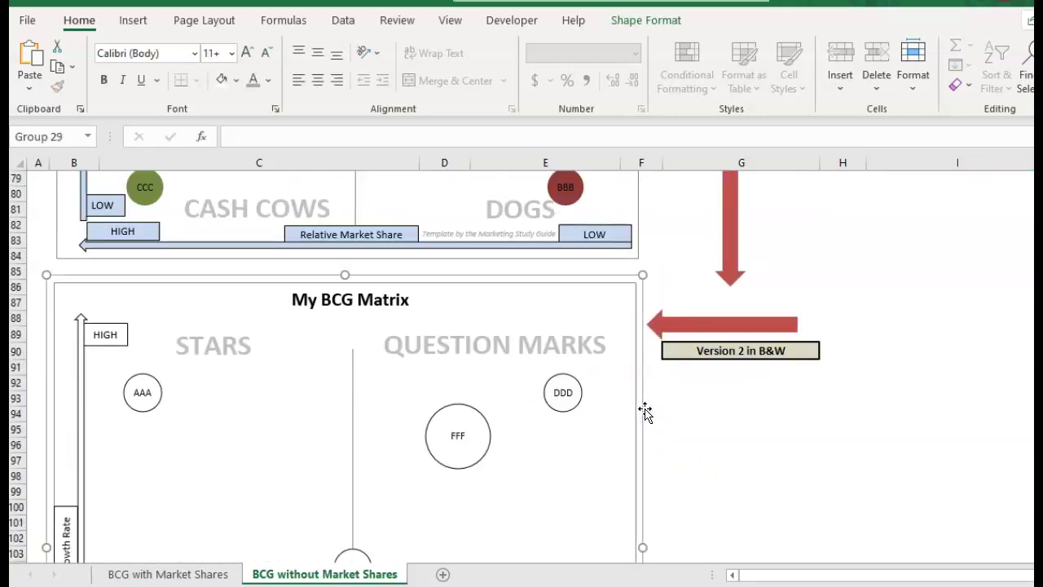
right_click(644, 408)
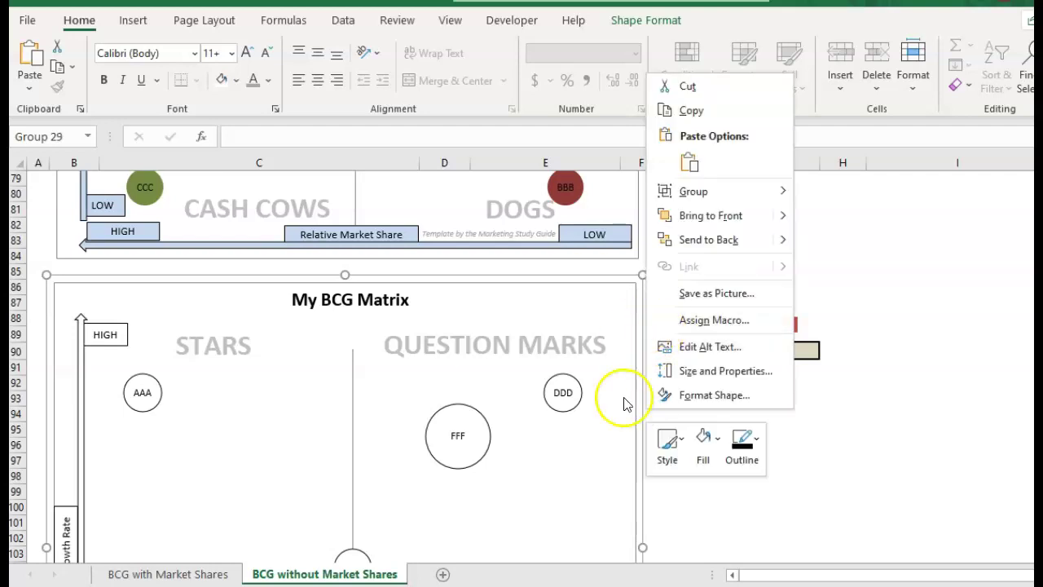
click(680, 110)
scroll(693, 377, down, 12)
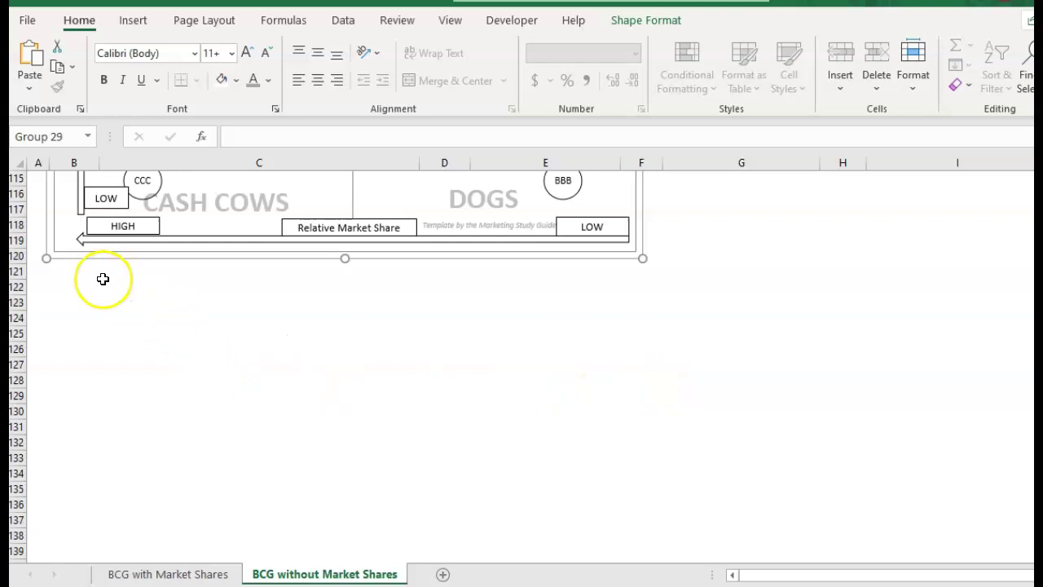
click(97, 314)
click(30, 91)
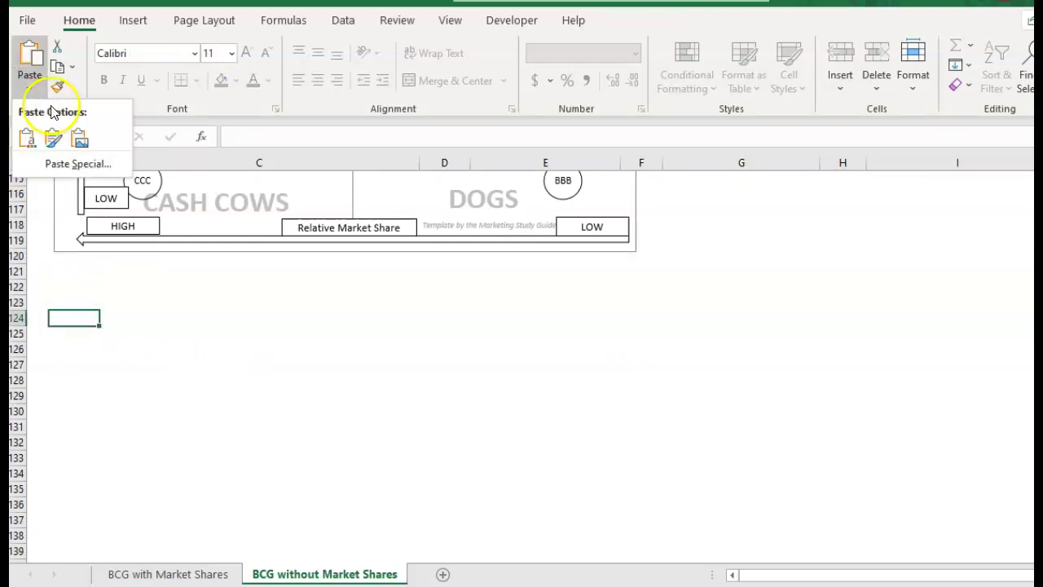
click(84, 150)
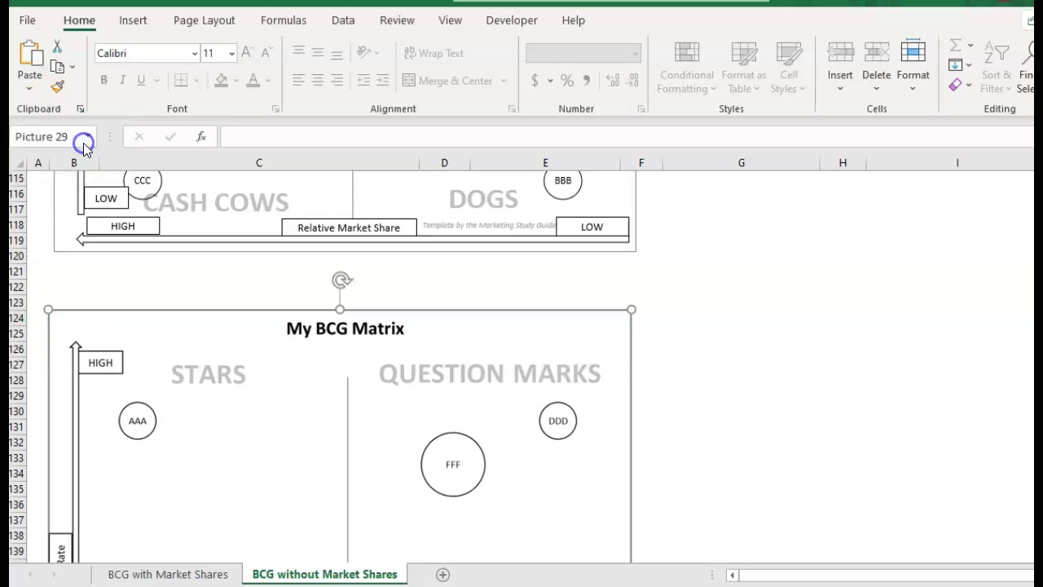
Step: Shrink the pasted matrix picture proportionally to about three-quarters of its width and move it up and to the right
click(675, 368)
click(628, 323)
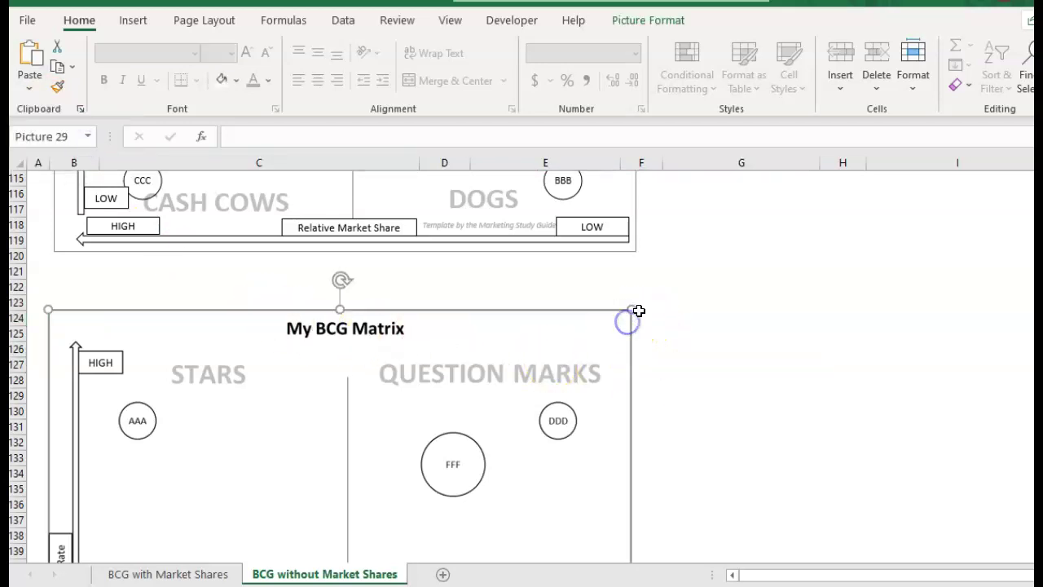
drag(633, 309, 475, 453)
scroll(471, 427, down, 4)
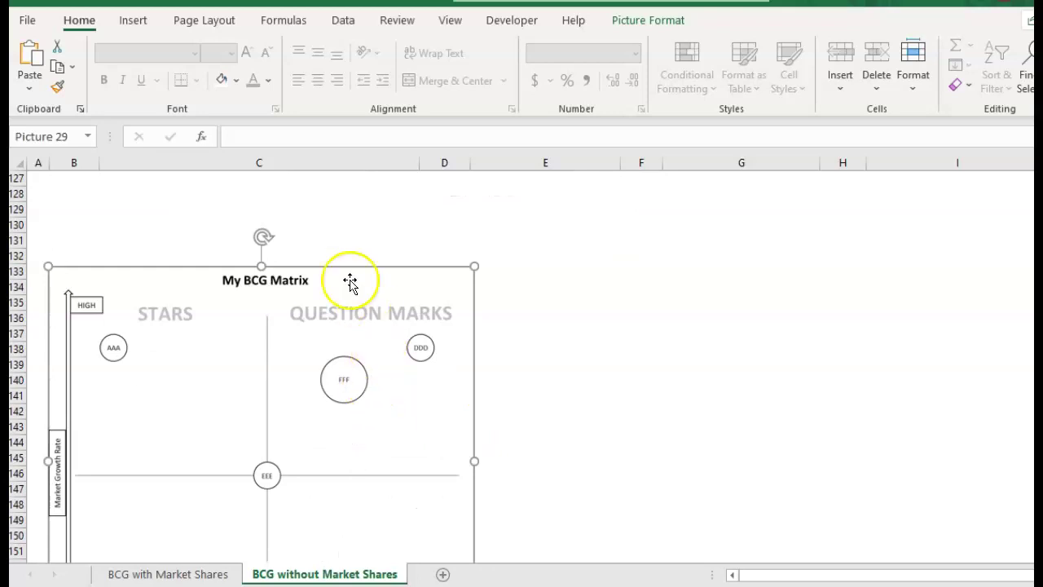
drag(335, 266, 459, 177)
Step: Return to the top of the BCG without Market Shares sheet, past the matrices and the input table
scroll(660, 301, up, 18)
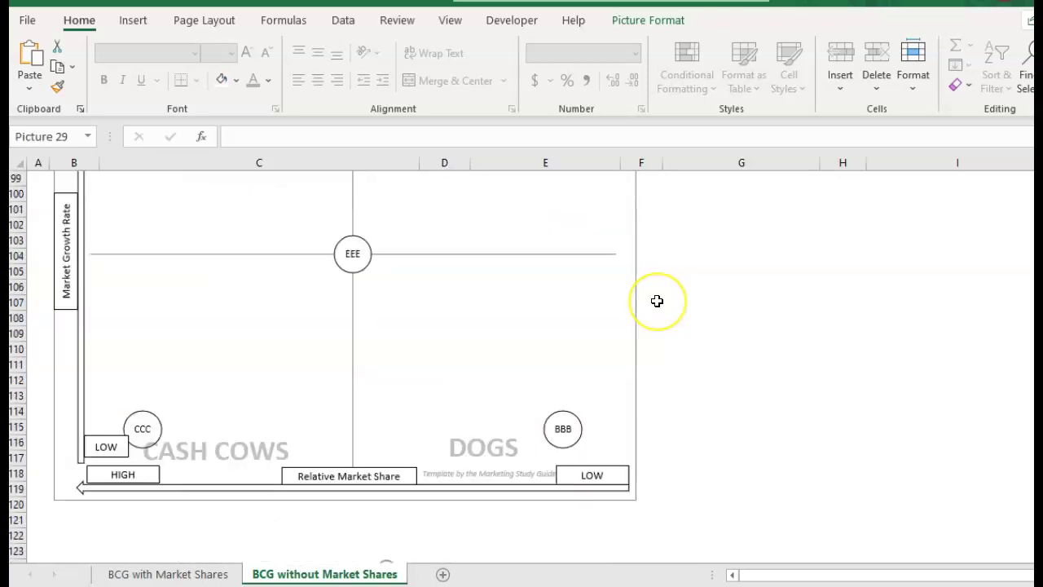
scroll(657, 301, up, 20)
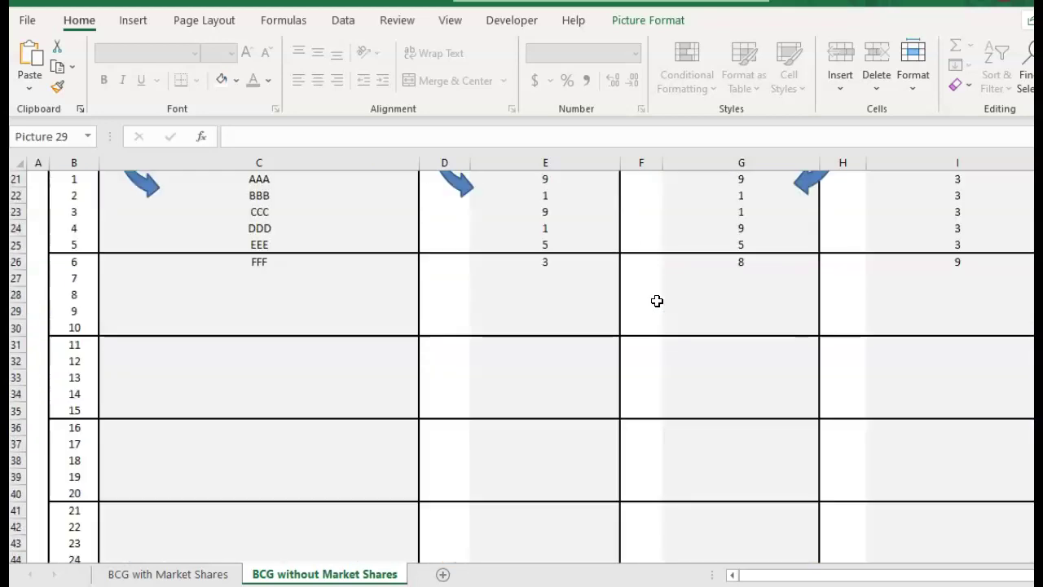
scroll(657, 301, up, 2)
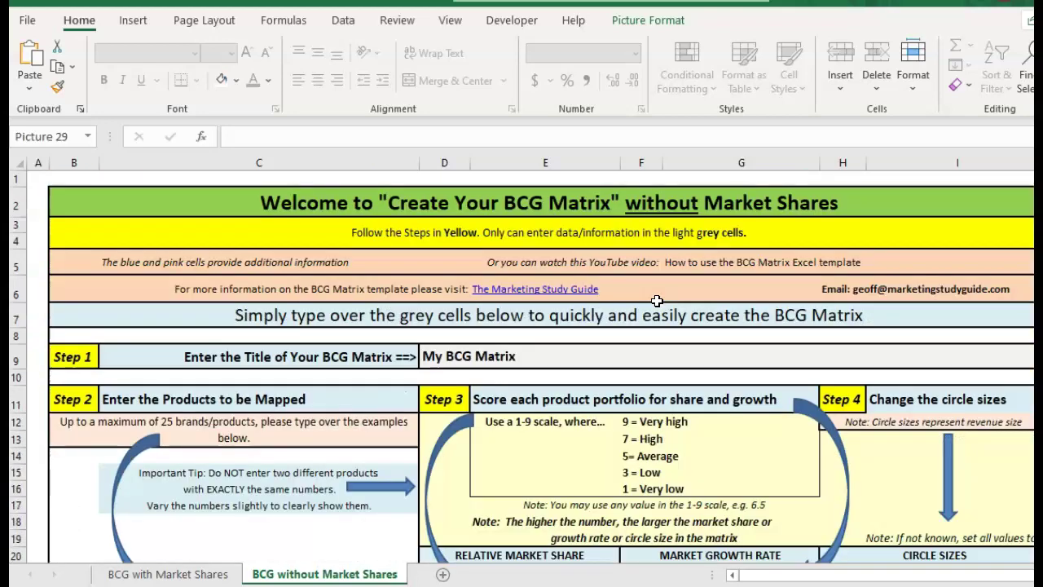